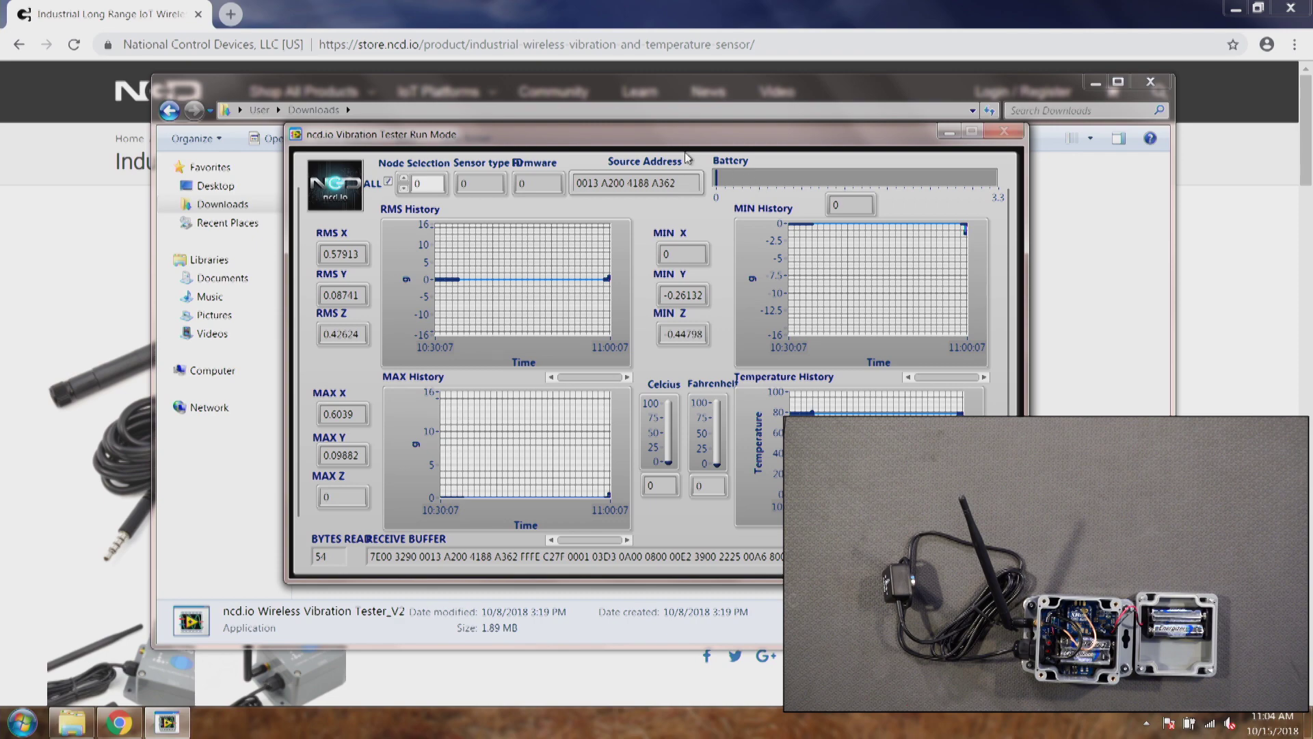
Leave run mode, open the sensor configuration and read all of the sensor's stored settings
{"action": "left_click_drag", "start_coordinate": [648, 145], "coordinate": [378, 90]}
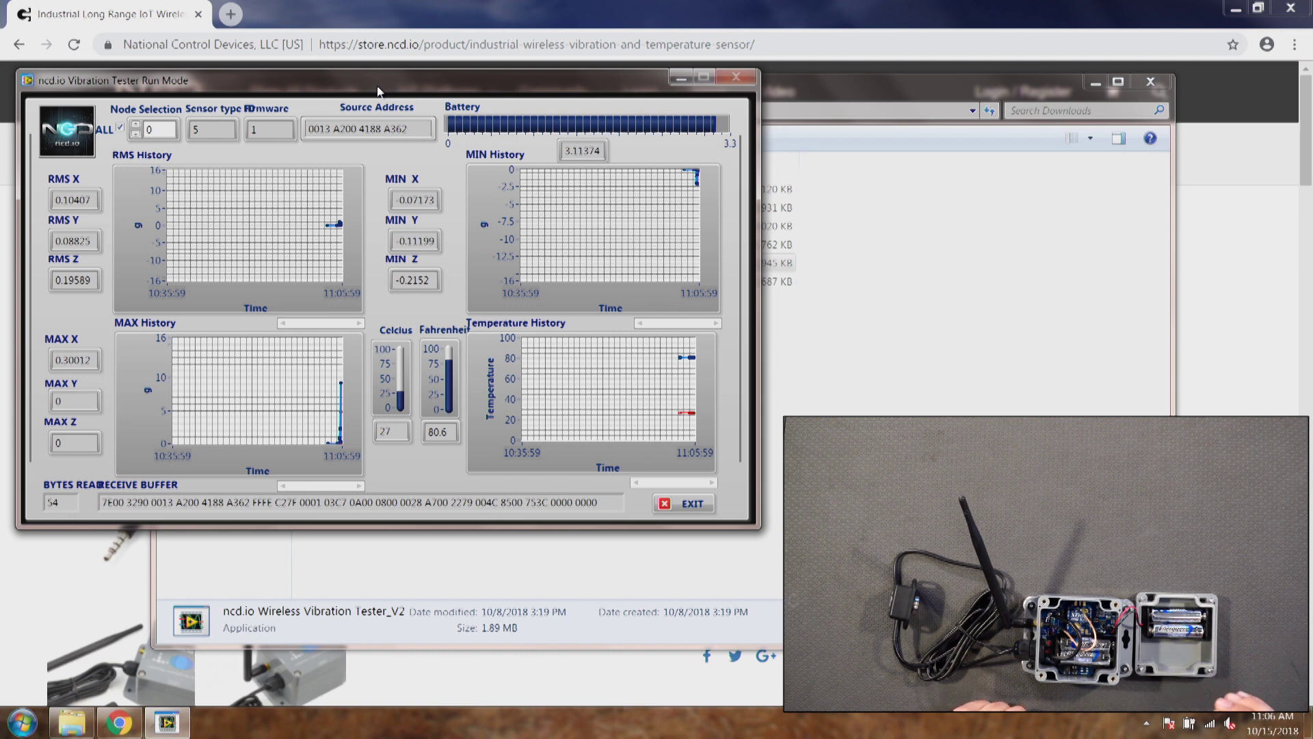
{"action": "left_click", "coordinate": [677, 501]}
{"action": "left_click", "coordinate": [652, 331]}
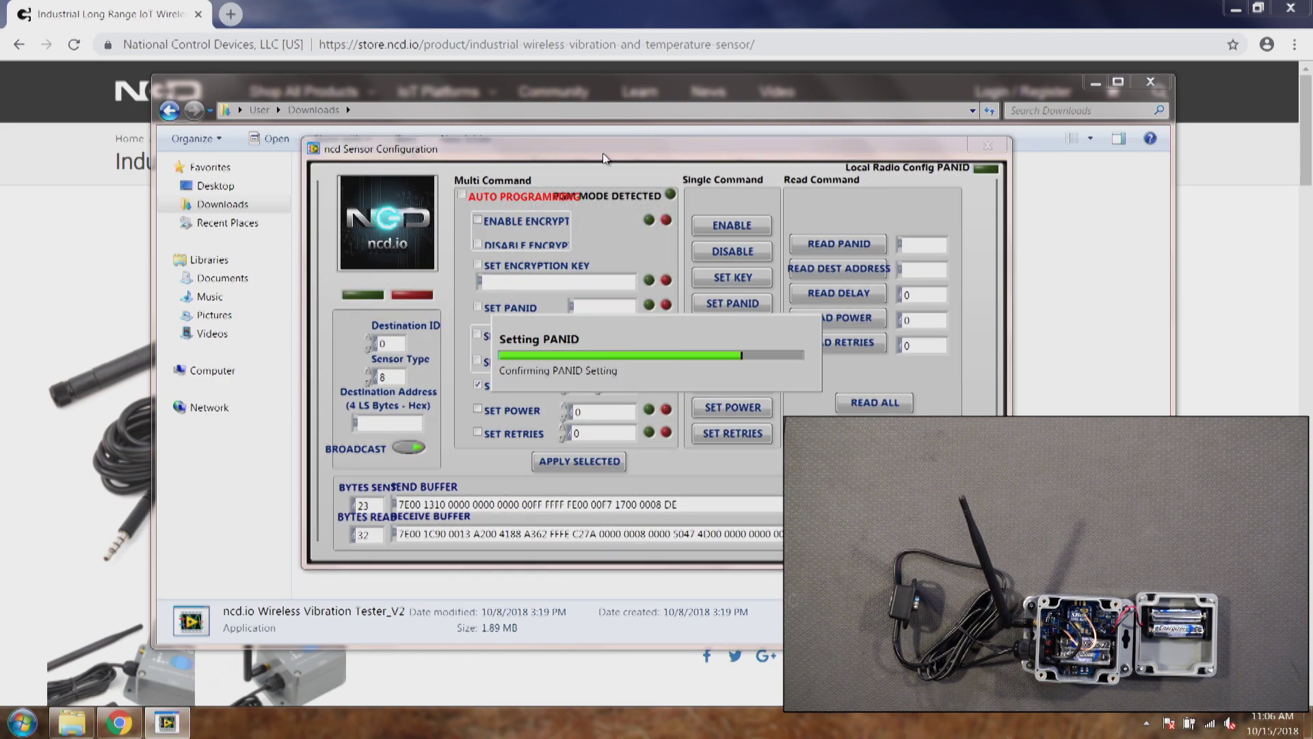
{"action": "left_click_drag", "start_coordinate": [603, 158], "coordinate": [330, 55]}
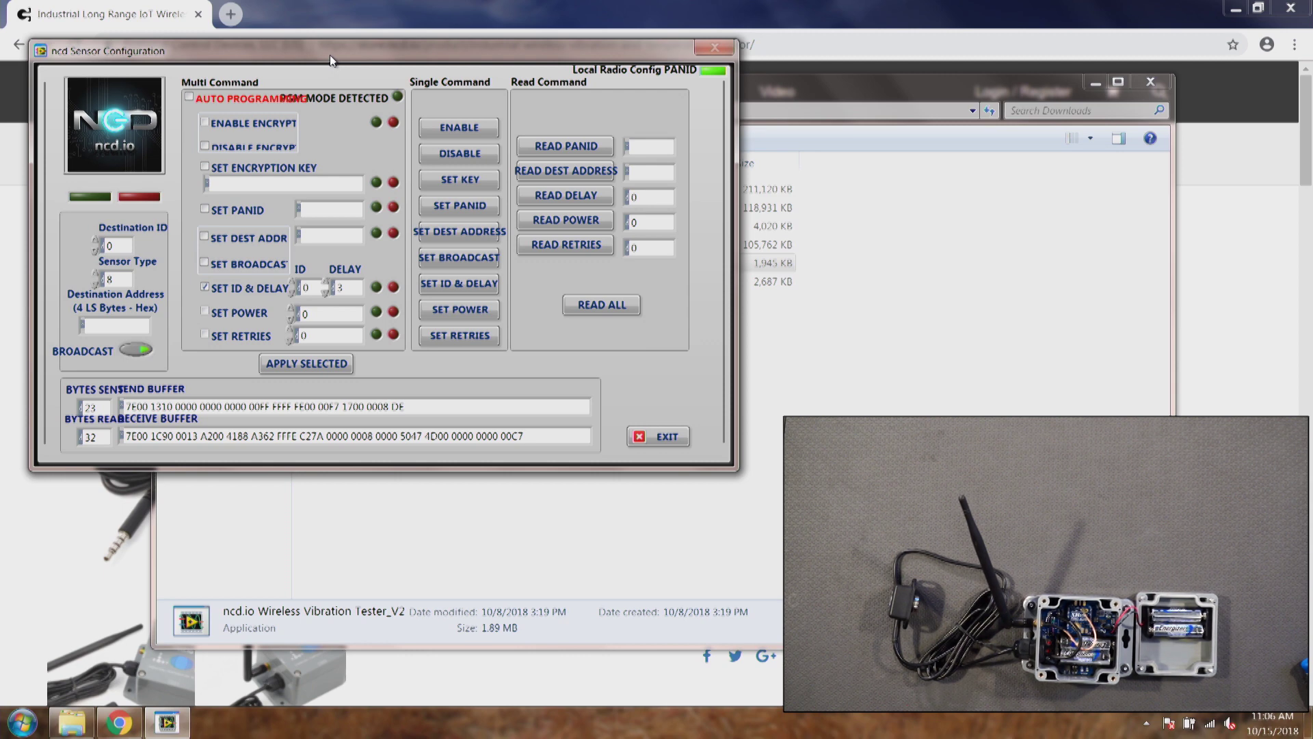
{"action": "left_click", "coordinate": [589, 305]}
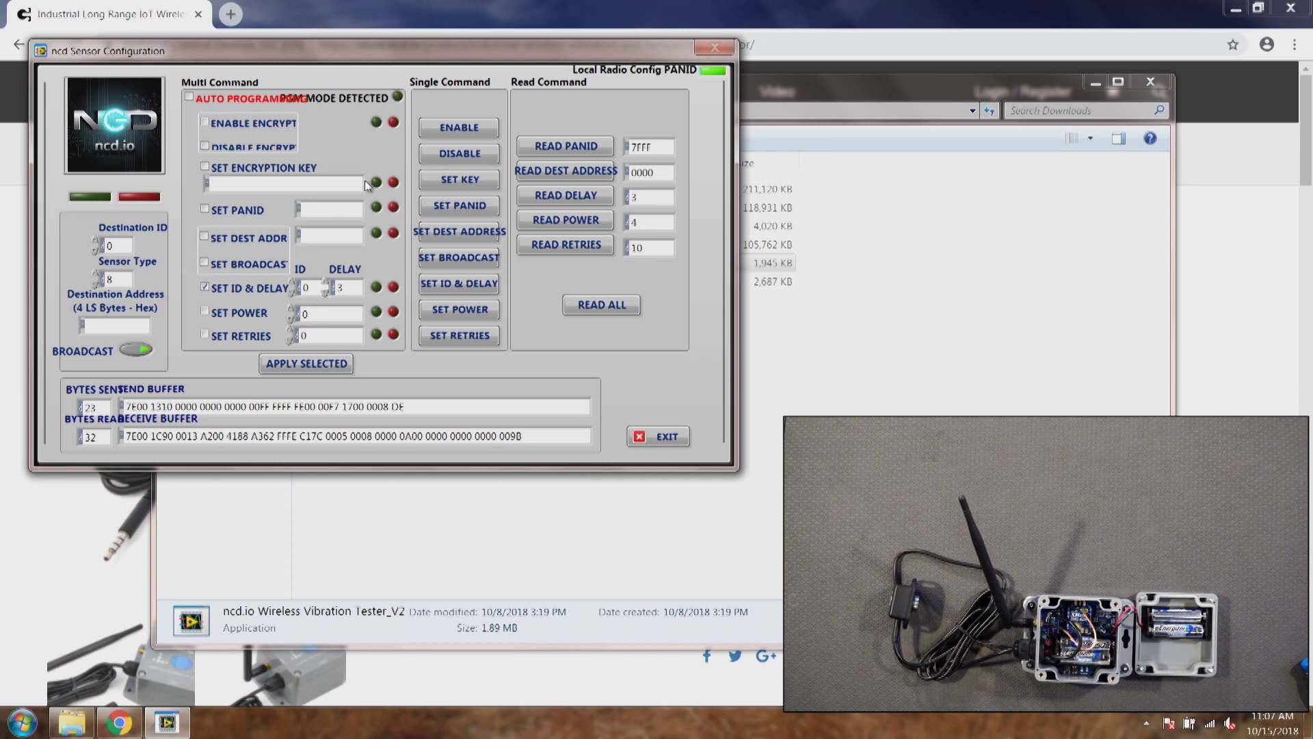
Set the sensor's PAN ID to 7ABC, apply it, and read all settings back before closing the sensor configuration
{"action": "left_click", "coordinate": [206, 210]}
{"action": "left_click", "coordinate": [317, 208]}
{"action": "type", "text": "07"}
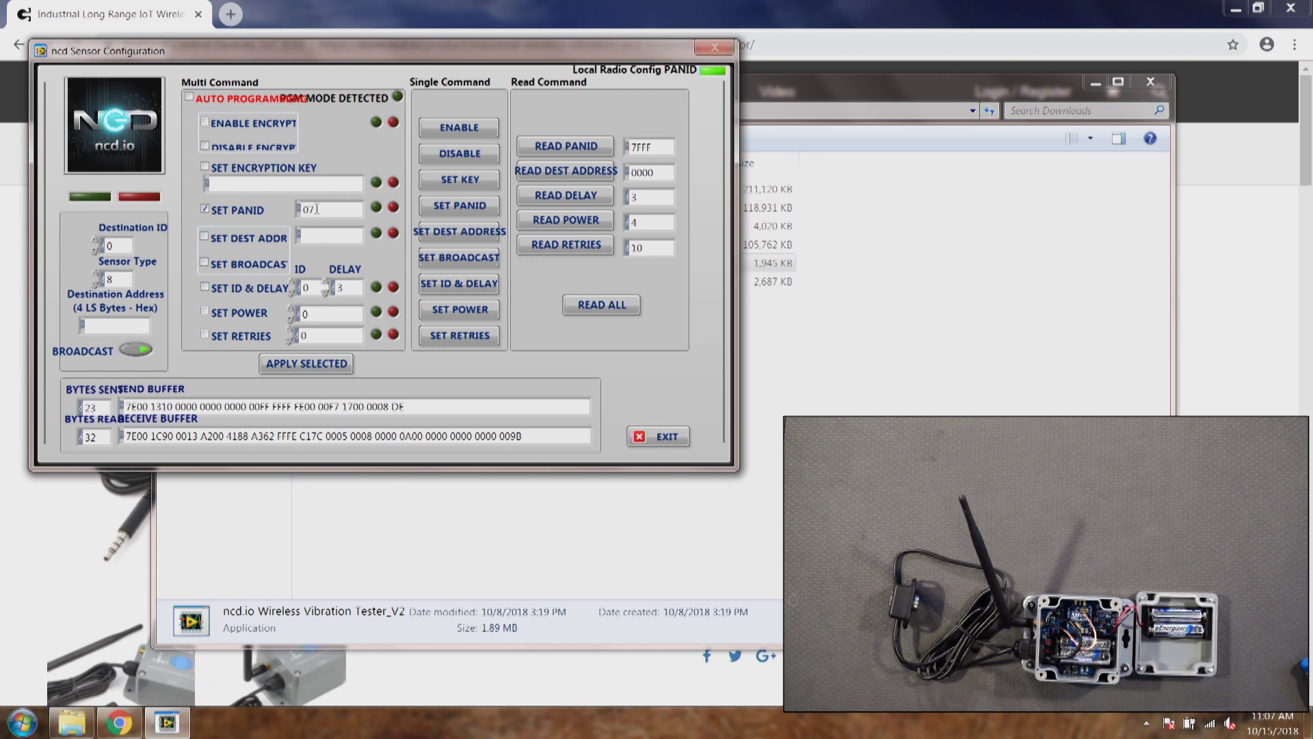
{"action": "key", "text": "BackSpace"}
{"action": "key", "text": "BackSpace"}
{"action": "type", "text": "7ABC"}
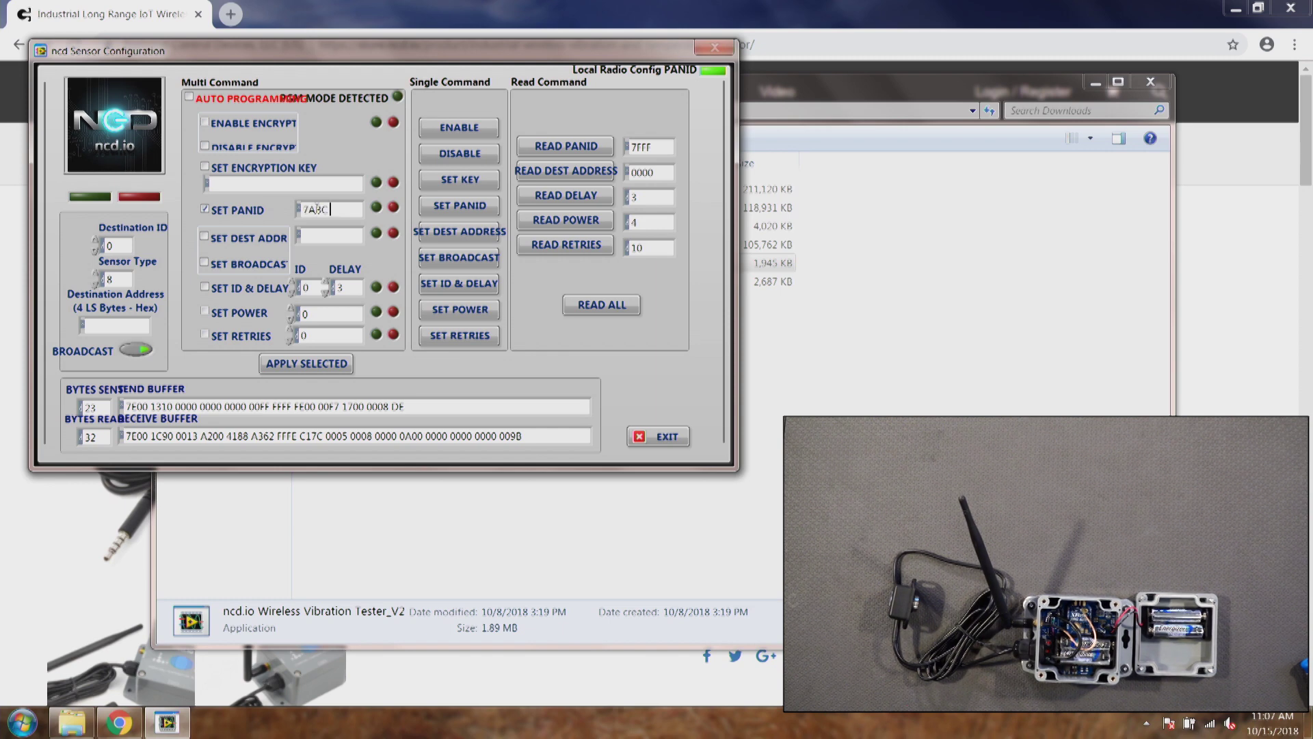
{"action": "left_click", "coordinate": [304, 363]}
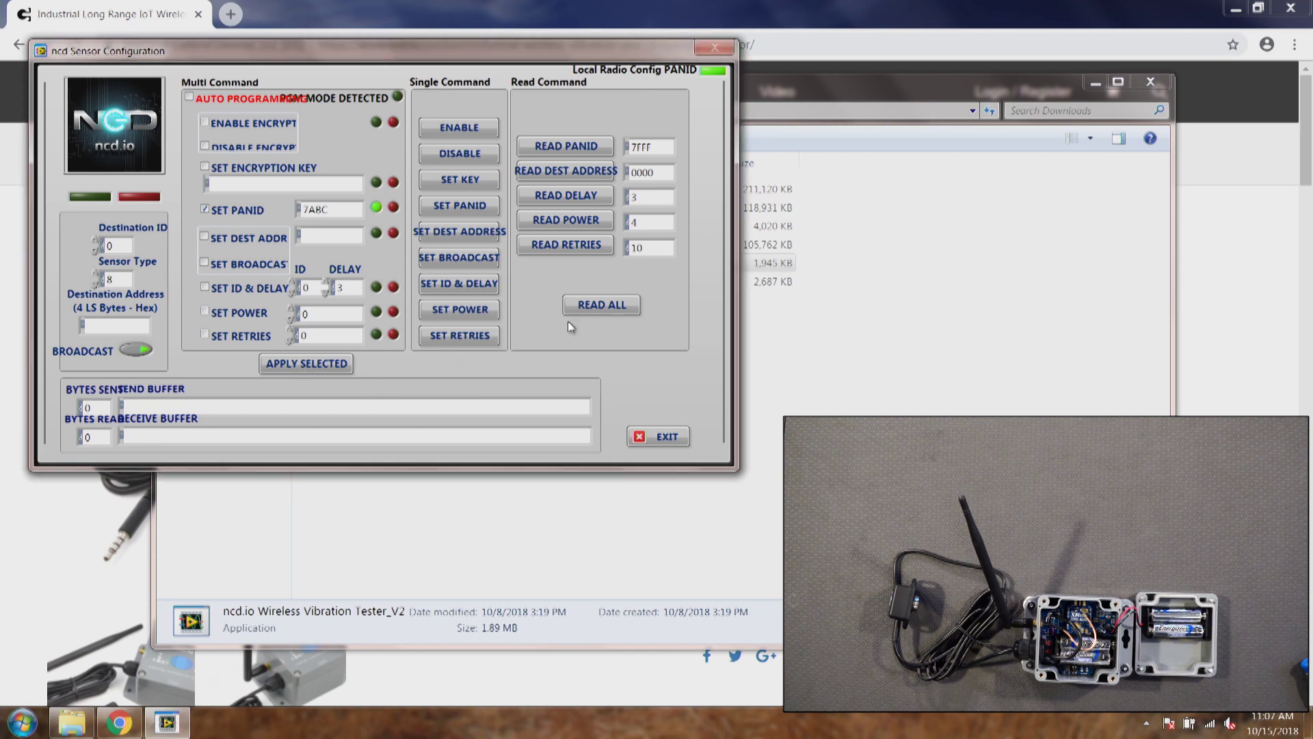
{"action": "left_click", "coordinate": [594, 309]}
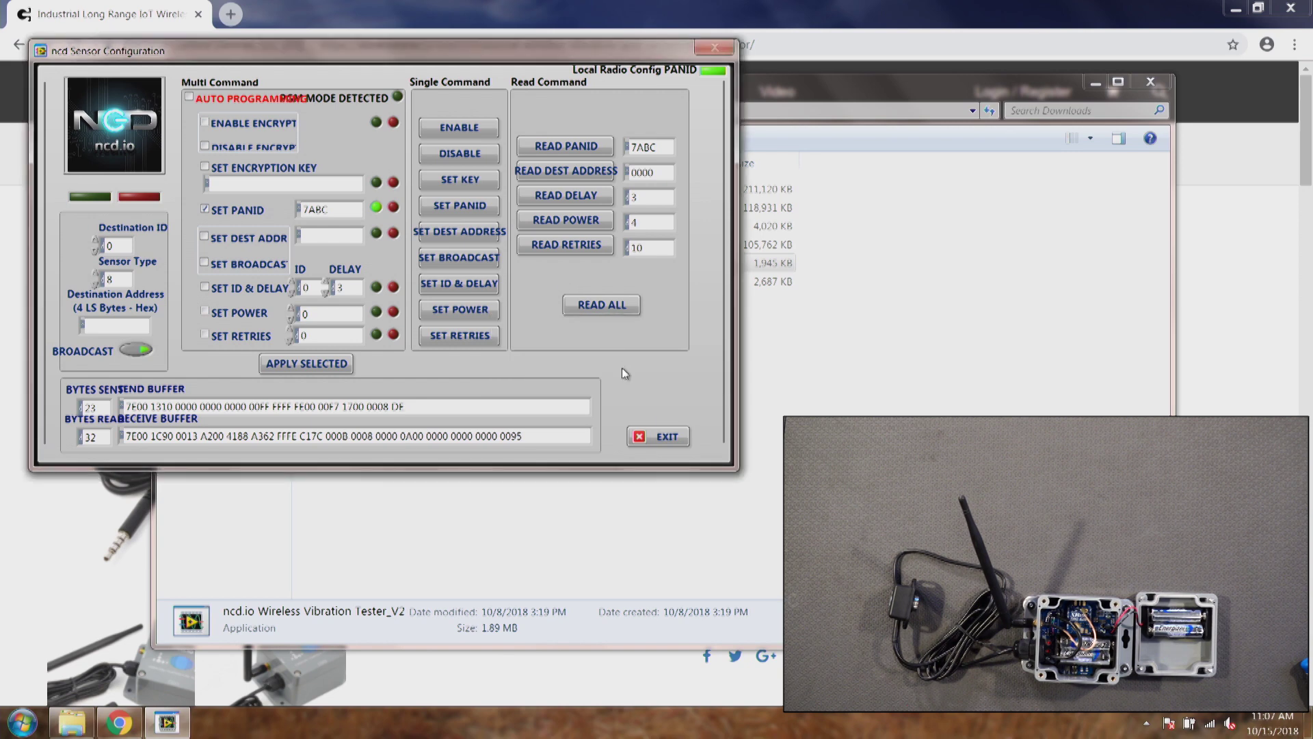
{"action": "left_click", "coordinate": [660, 441]}
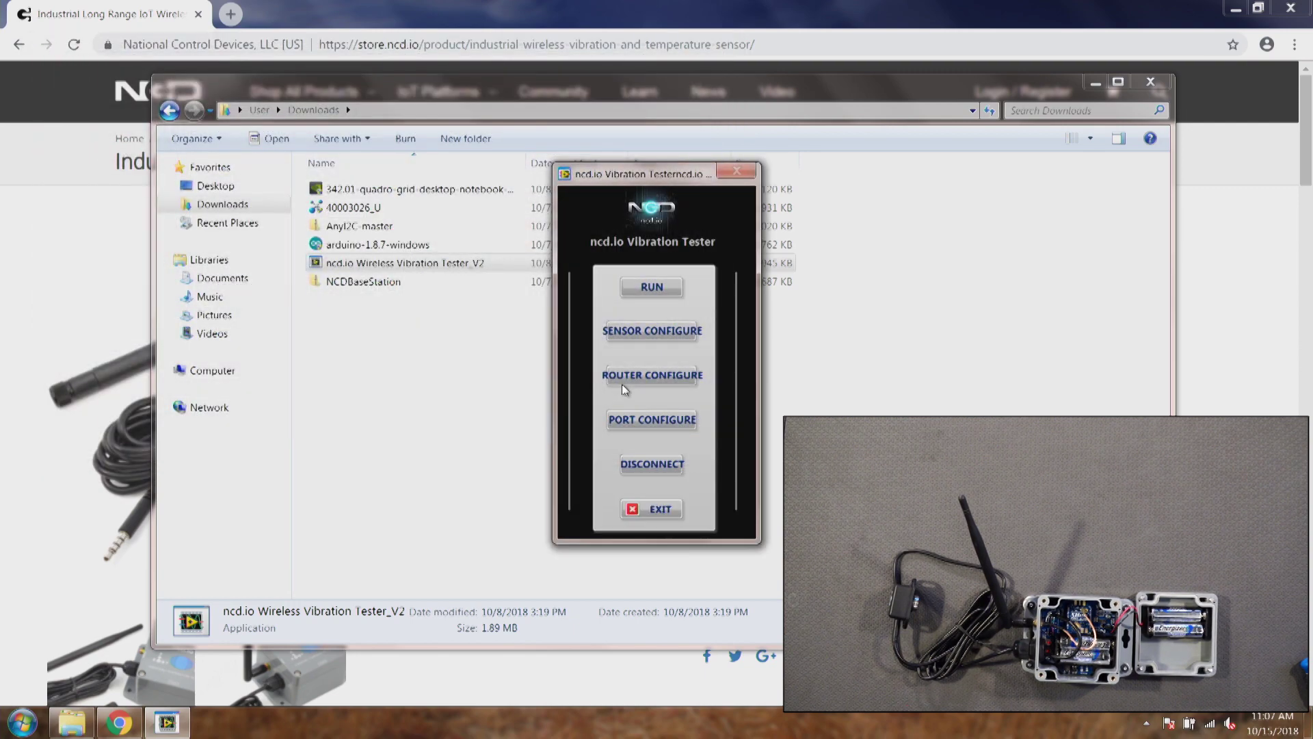
Check in run mode whether the sensor still reports data with its new PAN ID, and return to the main menu
{"action": "left_click", "coordinate": [652, 286]}
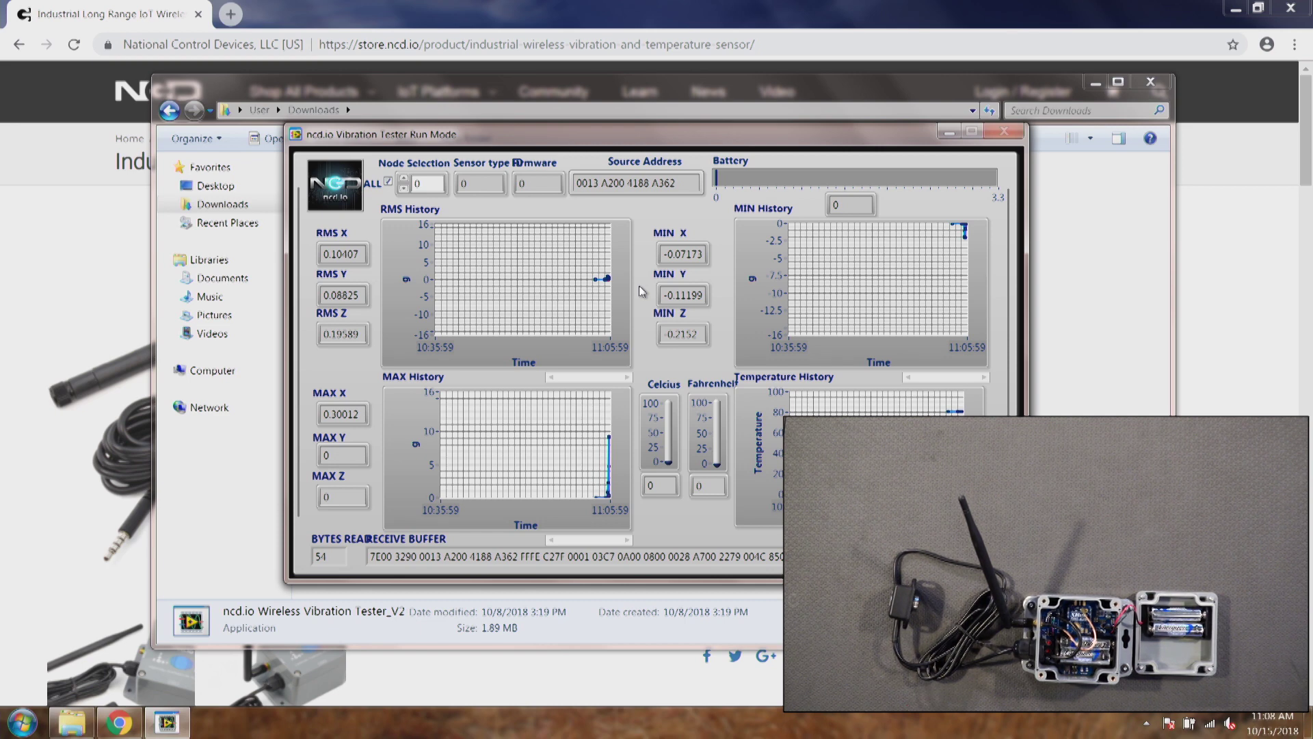
{"action": "left_click_drag", "start_coordinate": [643, 127], "coordinate": [370, 65]}
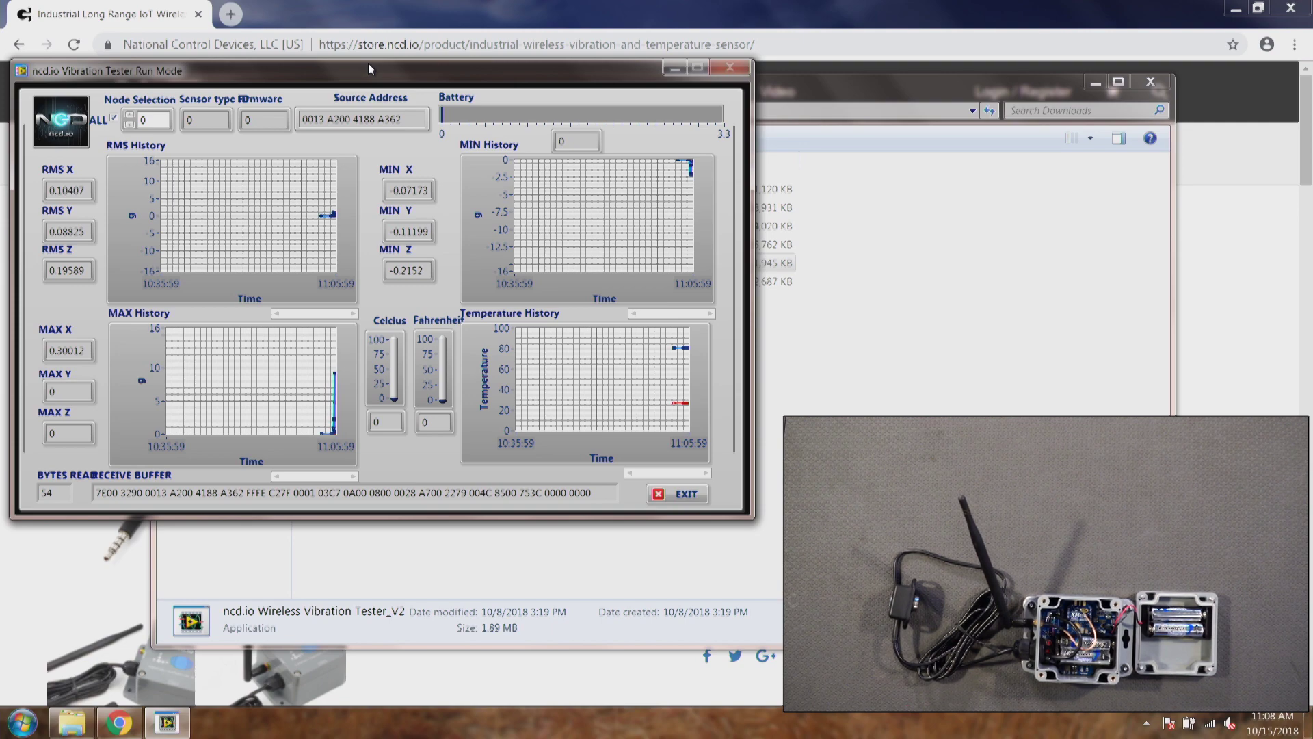
{"action": "left_click", "coordinate": [672, 493]}
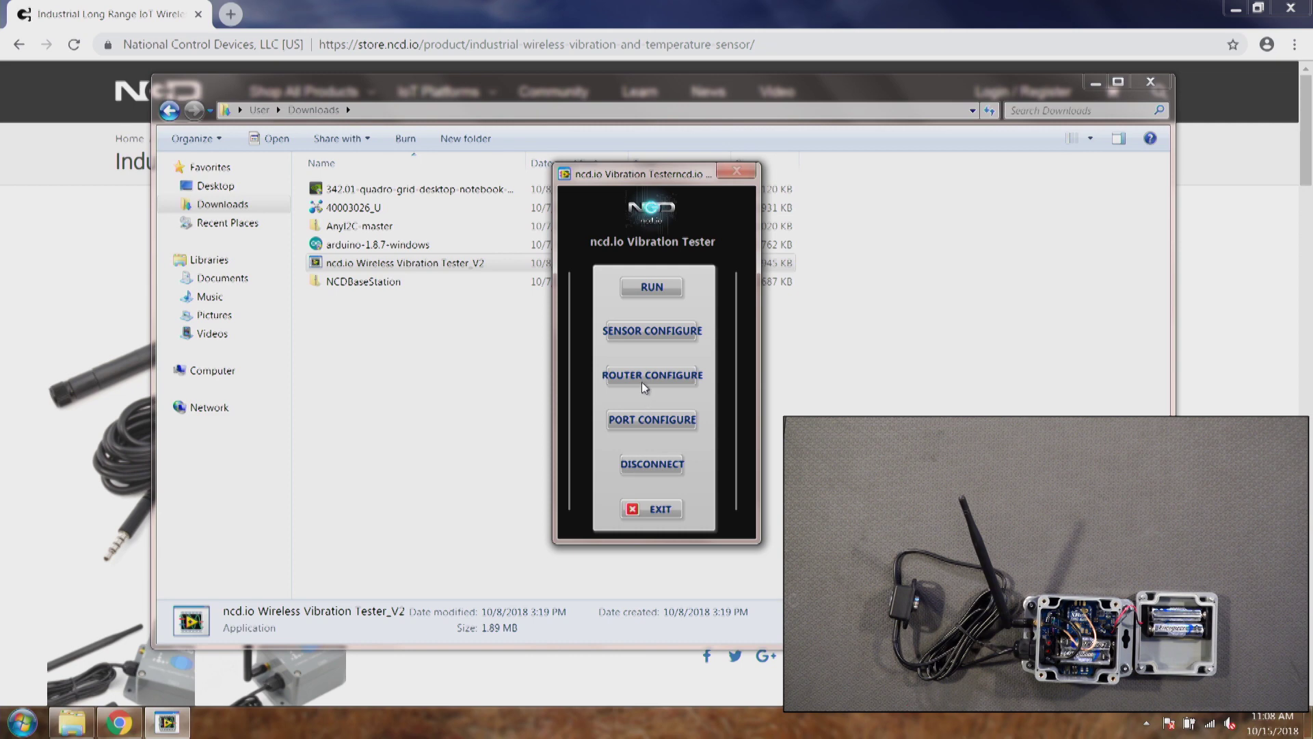
Get the router's PAN ID in the router configuration and set it to 7ABC to match the sensor
{"action": "left_click", "coordinate": [642, 381]}
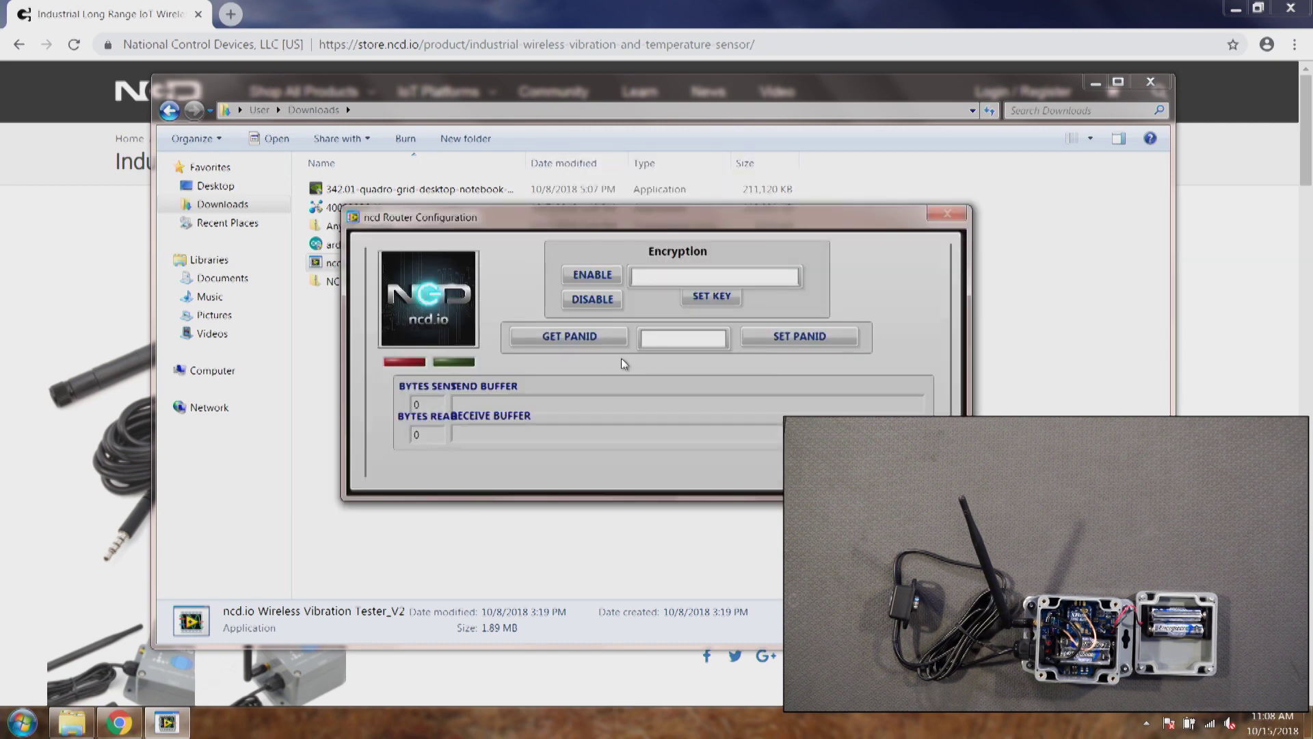
{"action": "left_click_drag", "start_coordinate": [656, 219], "coordinate": [458, 139]}
{"action": "left_click", "coordinate": [379, 255]}
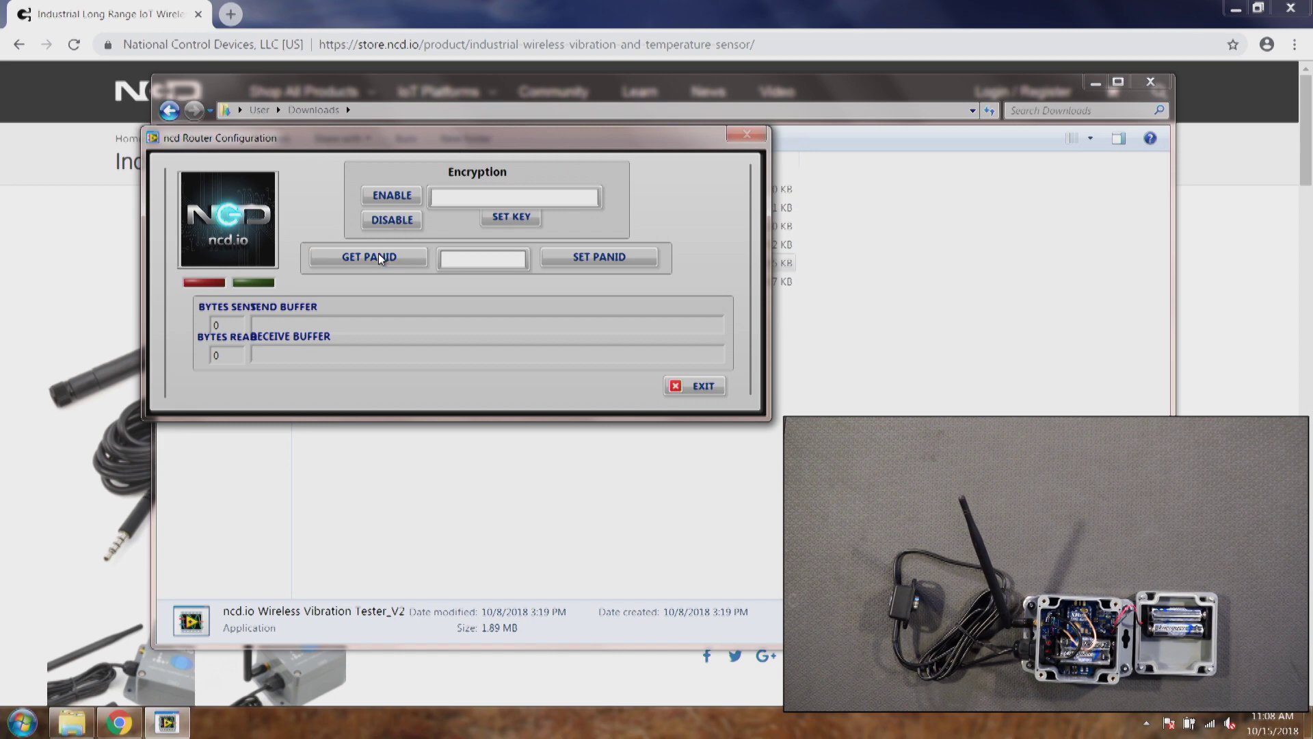
{"action": "left_click_drag", "start_coordinate": [461, 260], "coordinate": [441, 265]}
{"action": "type", "text": "07A"}
{"action": "type", "text": "BC"}
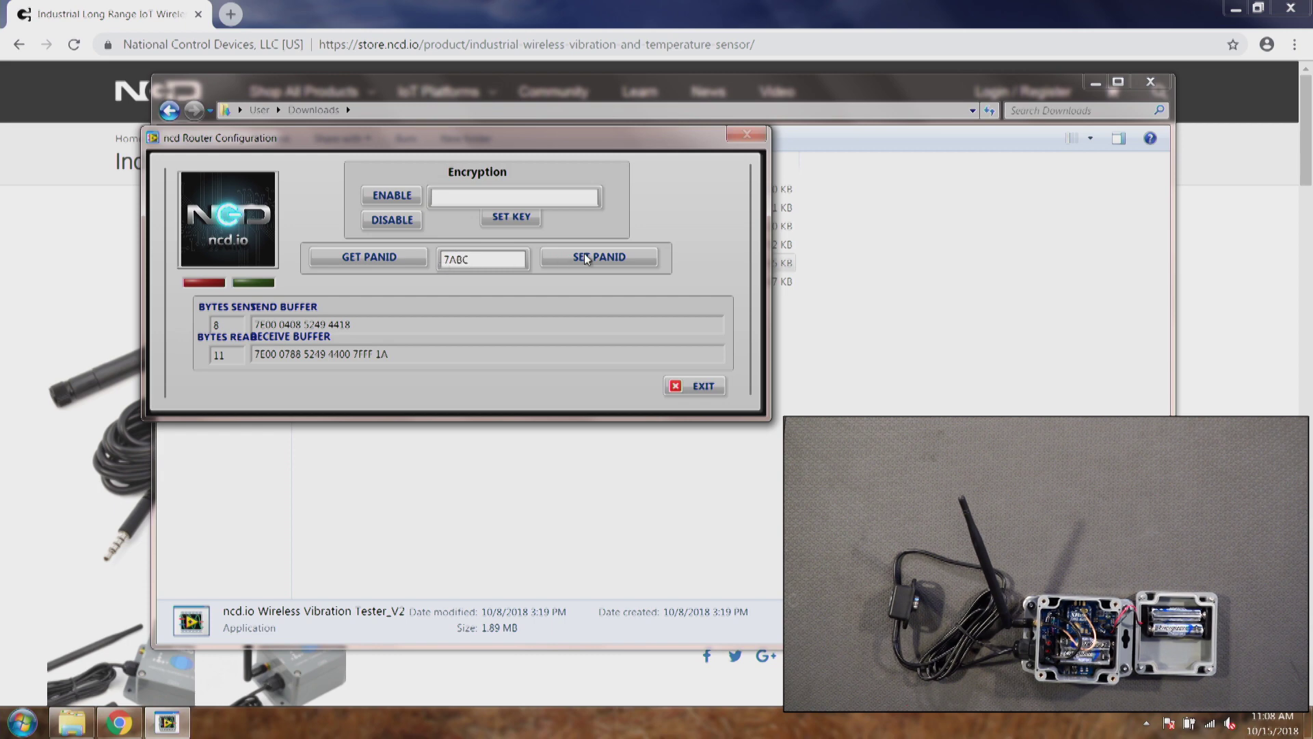
{"action": "left_click", "coordinate": [584, 254]}
{"action": "left_click", "coordinate": [693, 387]}
Watch the incoming sensor readings in run mode with the matching PAN IDs, and return to the main menu
{"action": "left_click", "coordinate": [639, 296]}
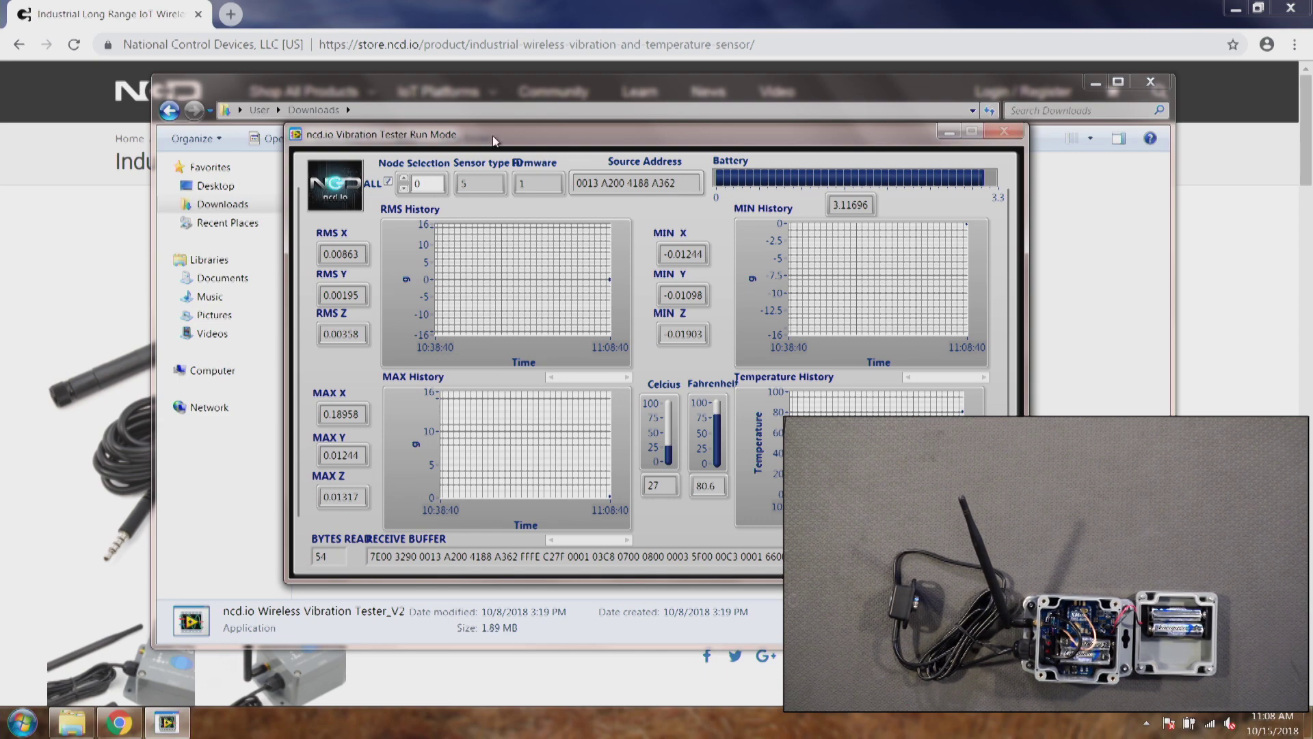
{"action": "left_click_drag", "start_coordinate": [549, 128], "coordinate": [280, 47]}
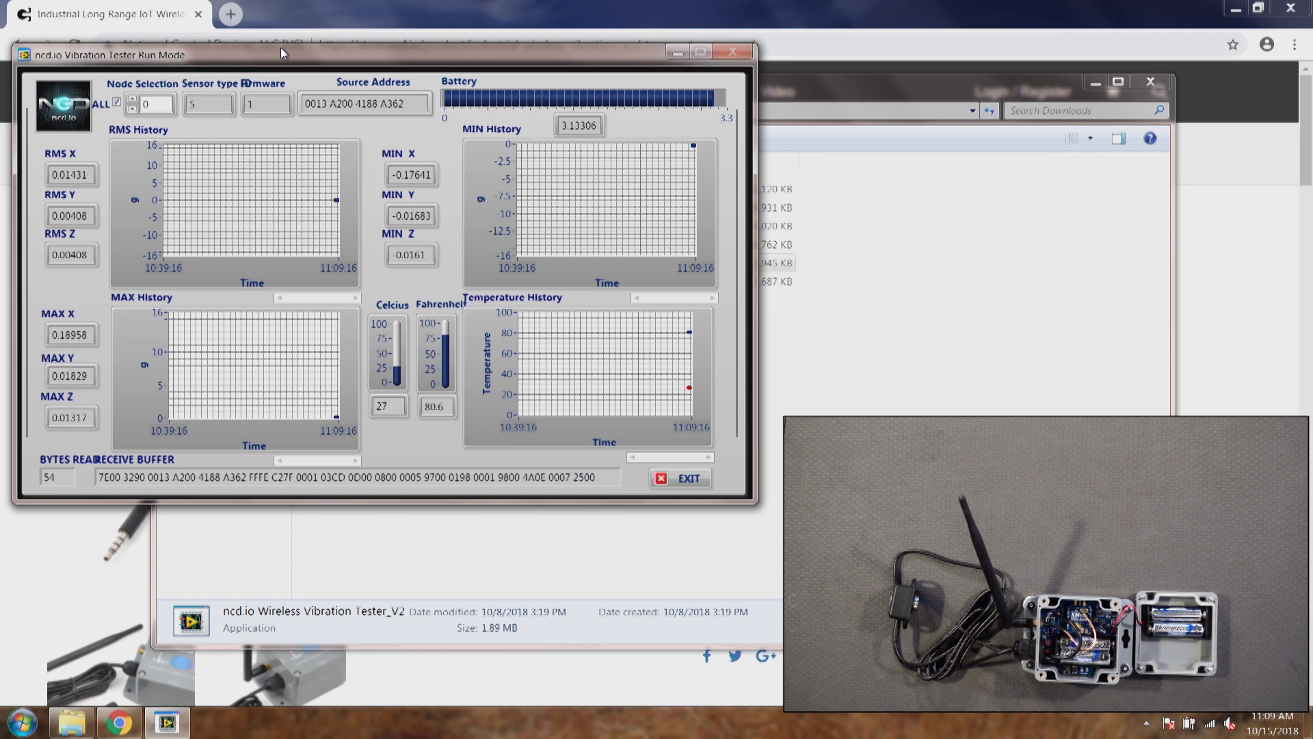
{"action": "left_click", "coordinate": [684, 478]}
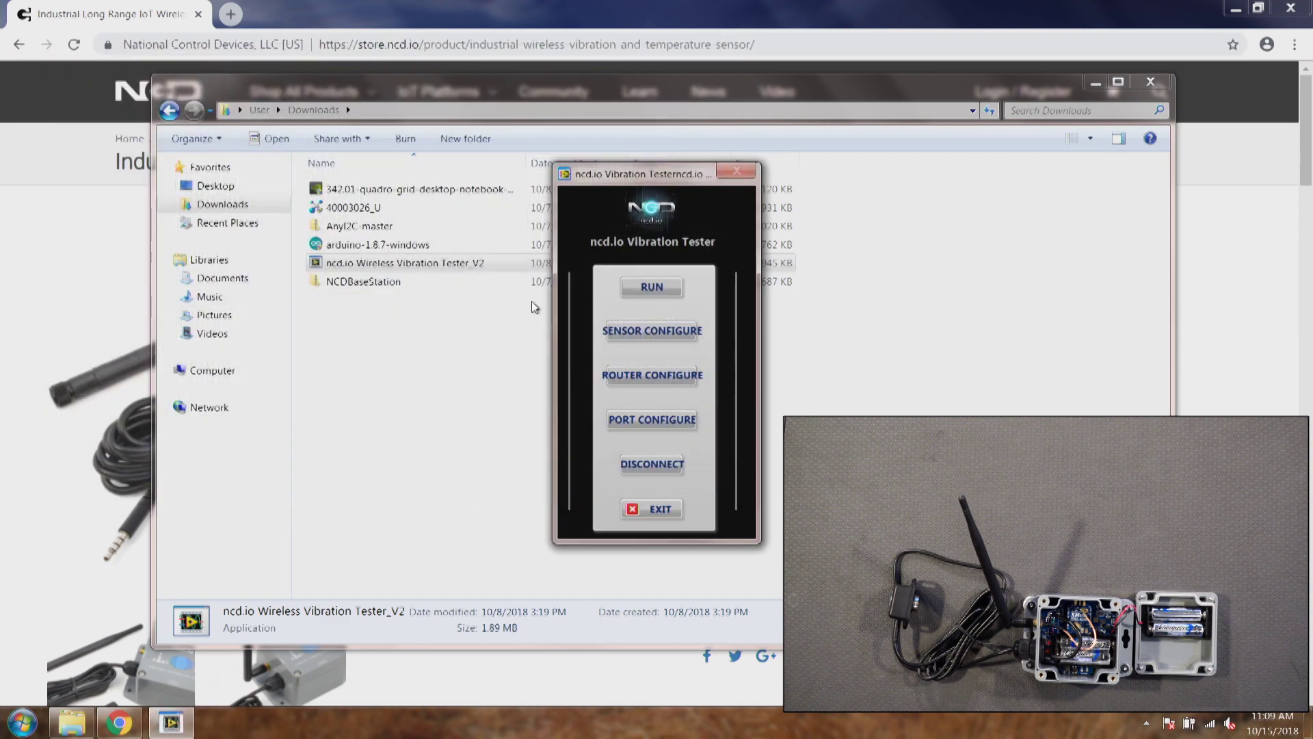
Apply only the destination address 1234 5678 to the sensor, leaving the PAN ID option unselected, and read all settings back
{"action": "left_click", "coordinate": [640, 328]}
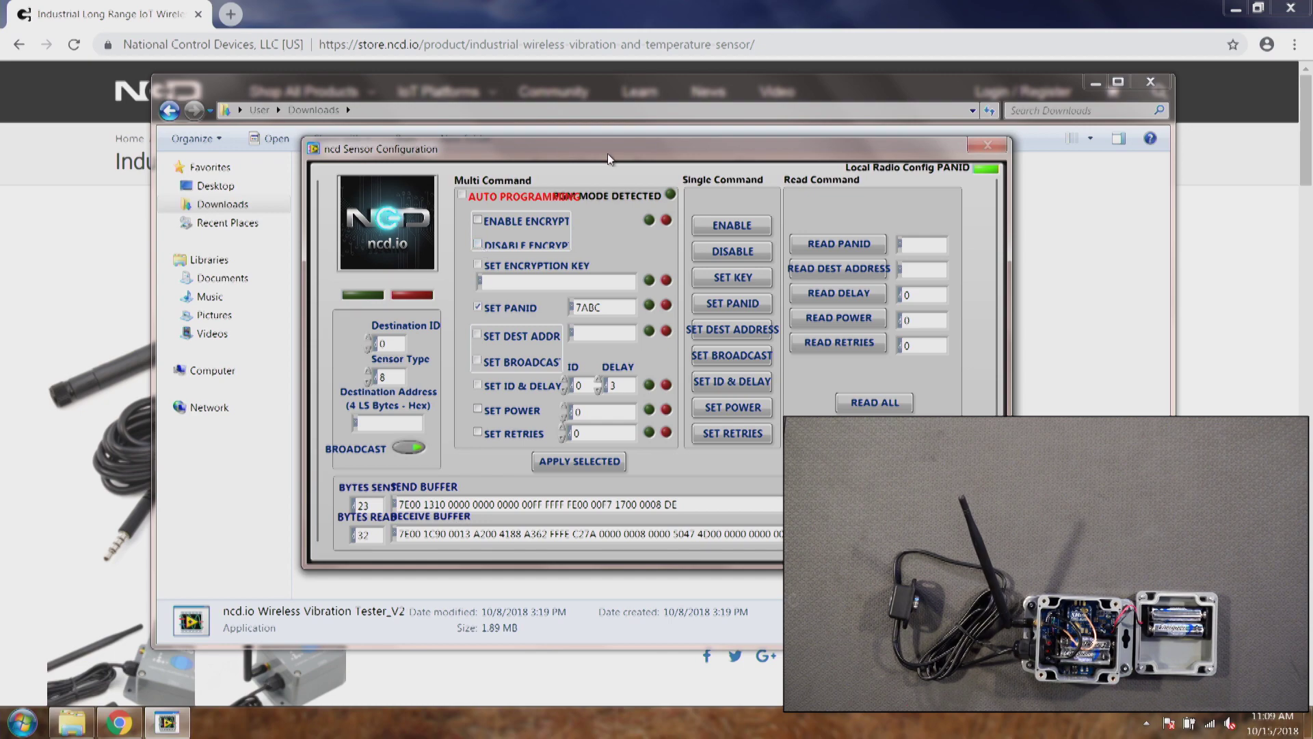
{"action": "left_click_drag", "start_coordinate": [653, 145], "coordinate": [362, 60]}
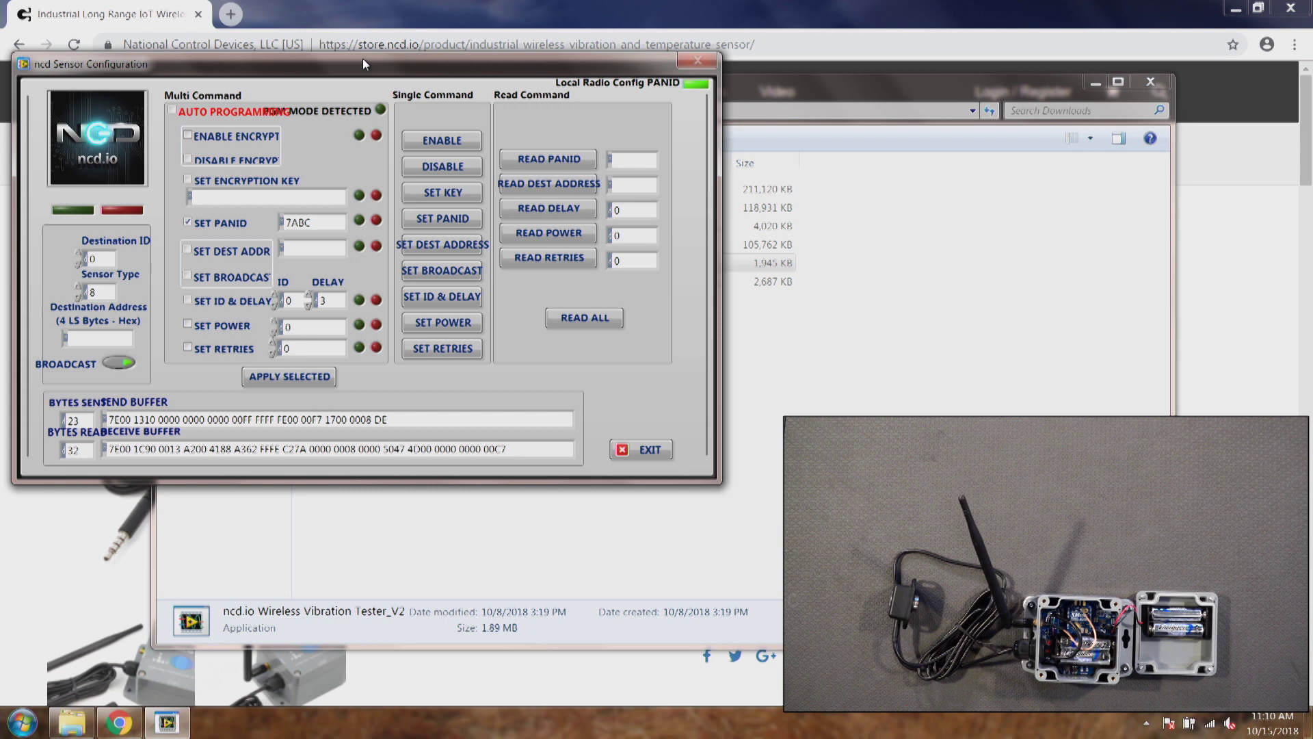
{"action": "left_click", "coordinate": [188, 248]}
{"action": "left_click", "coordinate": [191, 225]}
{"action": "left_click", "coordinate": [292, 247]}
{"action": "type", "text": "1234 5607"}
{"action": "key", "text": "BackSpace"}
{"action": "key", "text": "BackSpace"}
{"action": "type", "text": "78"}
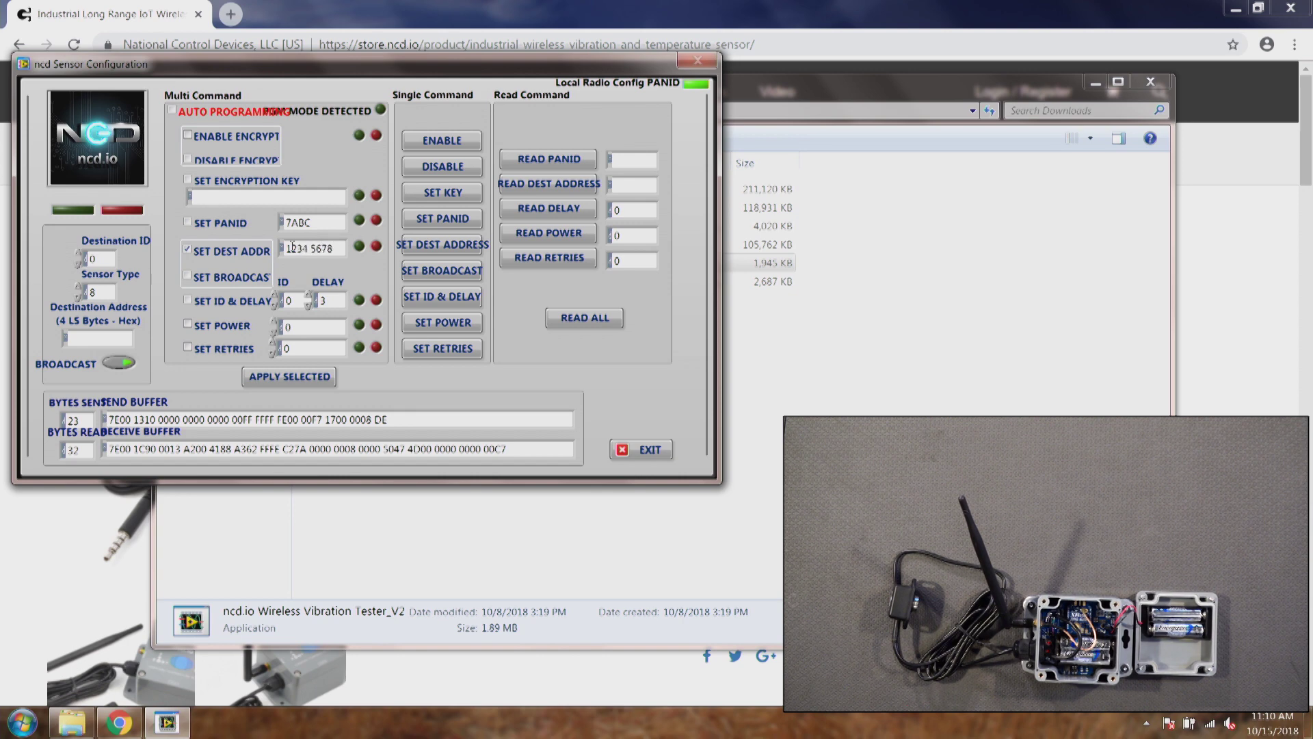
{"action": "left_click", "coordinate": [274, 373]}
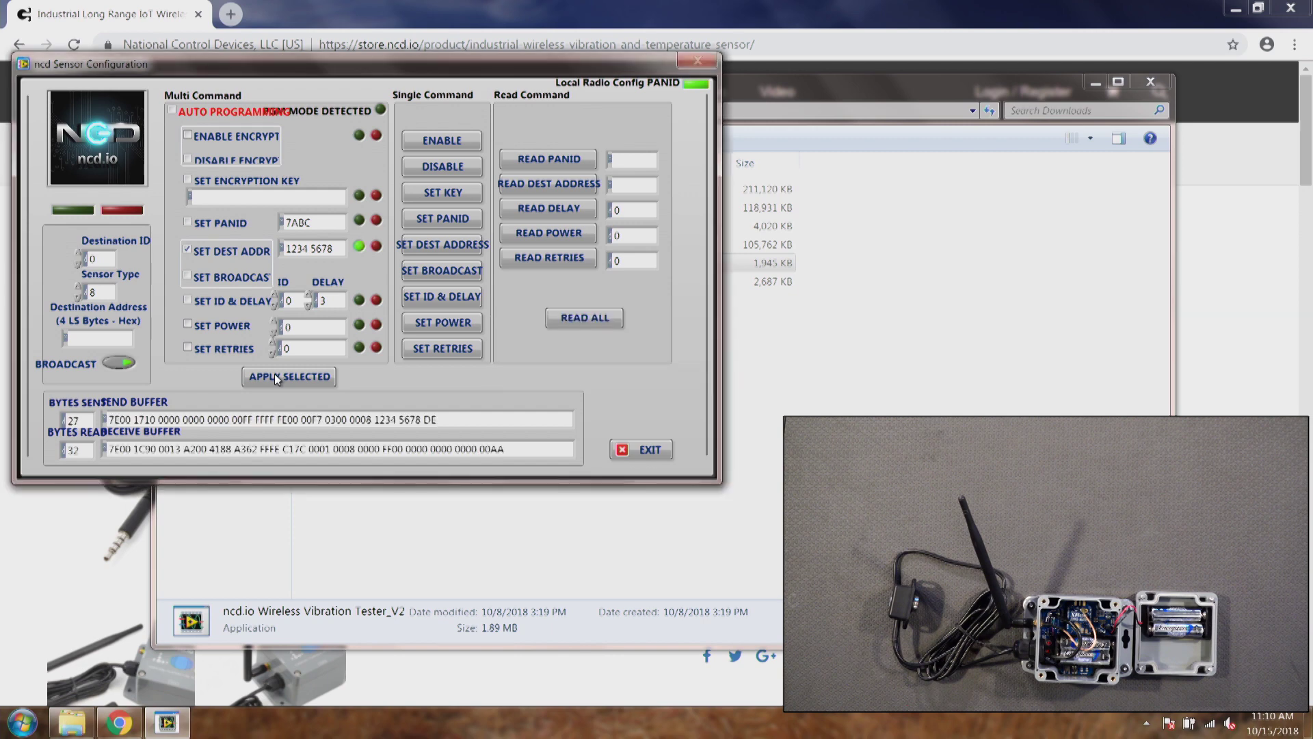
{"action": "left_click", "coordinate": [582, 320]}
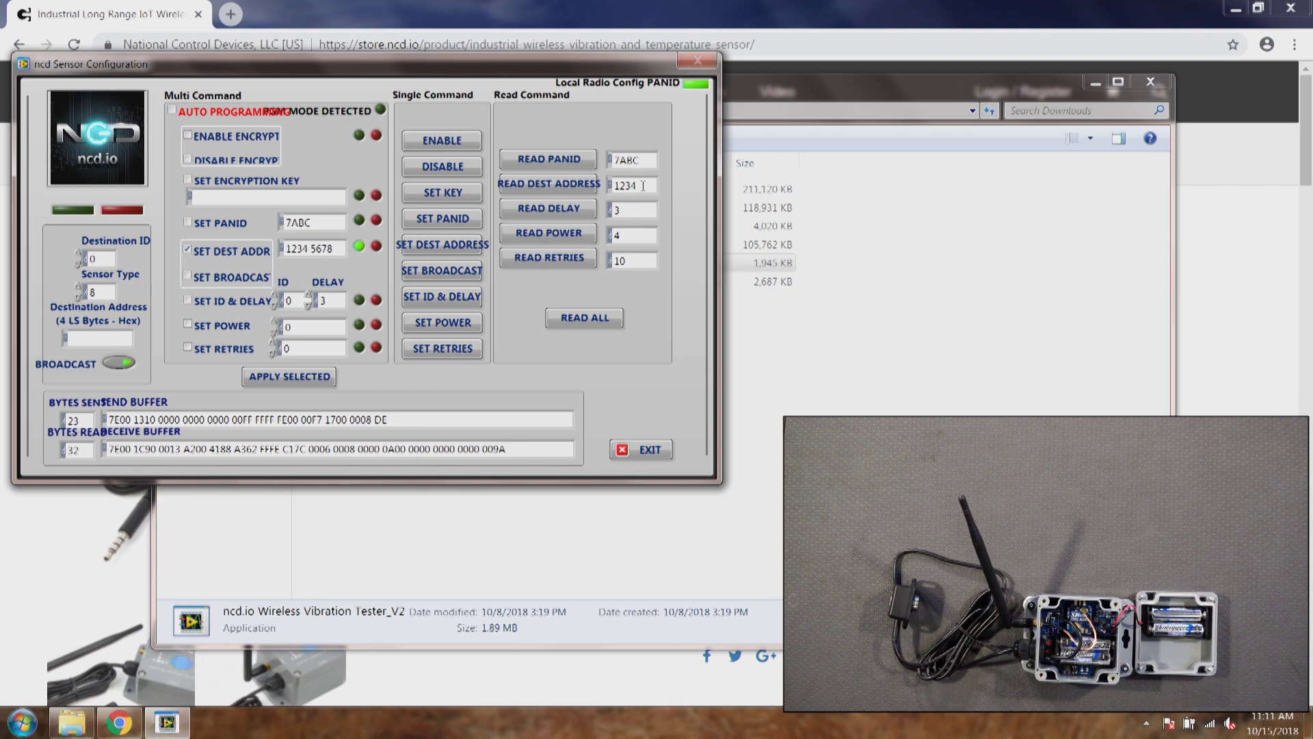
{"action": "left_click", "coordinate": [631, 448]}
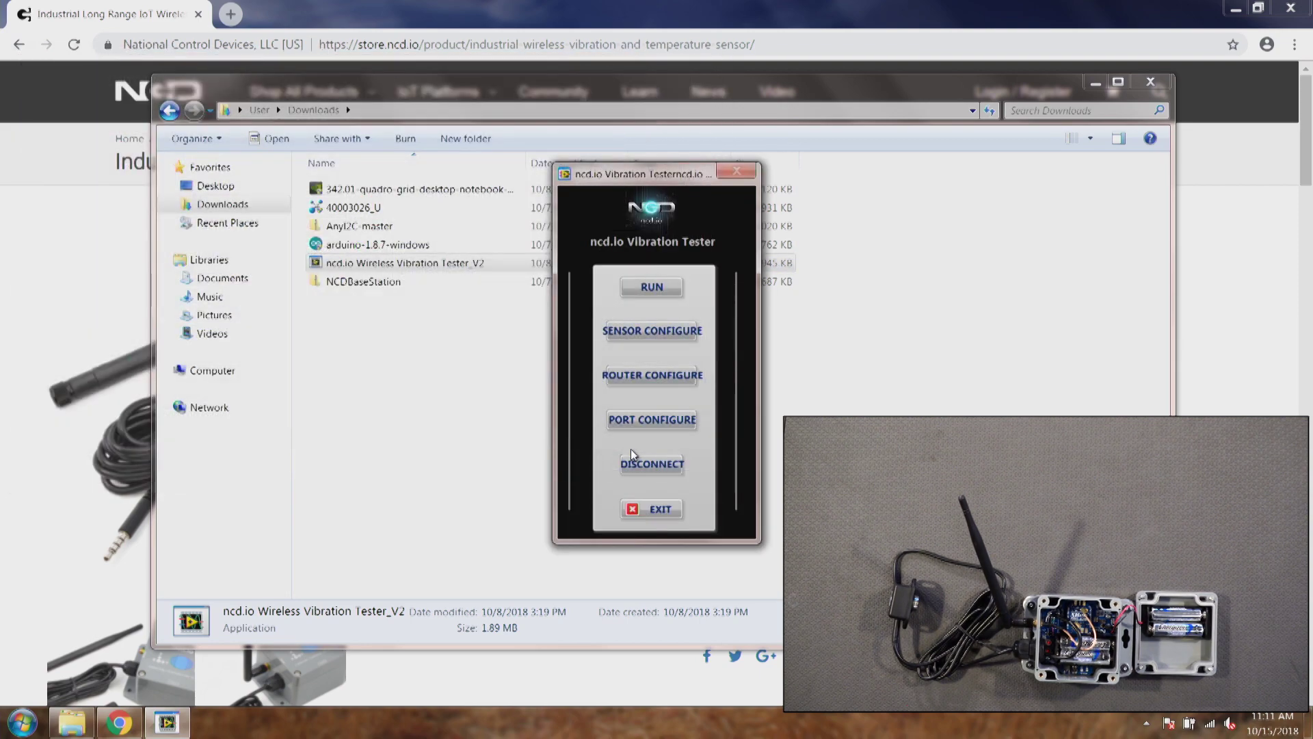
Check in run mode whether data arrives with the changed destination address, and return to the main menu
{"action": "left_click", "coordinate": [650, 287]}
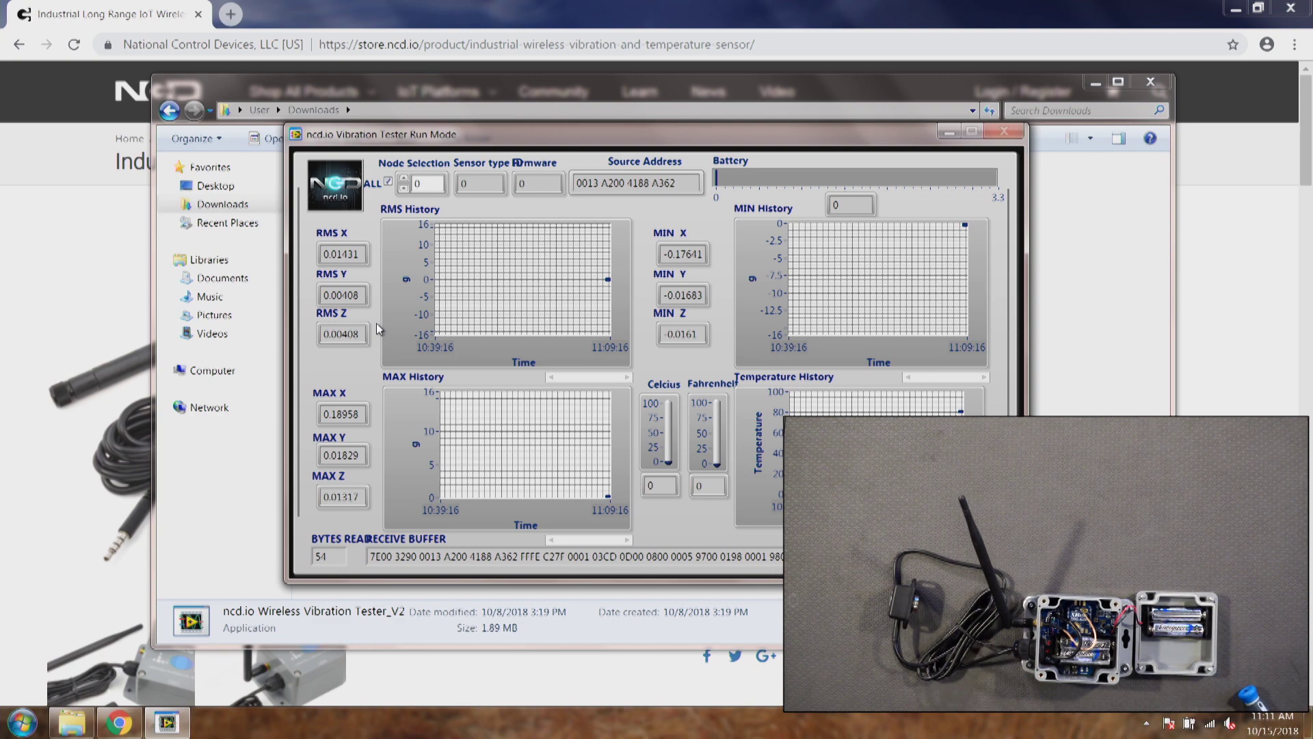
{"action": "left_click_drag", "start_coordinate": [568, 133], "coordinate": [315, 48]}
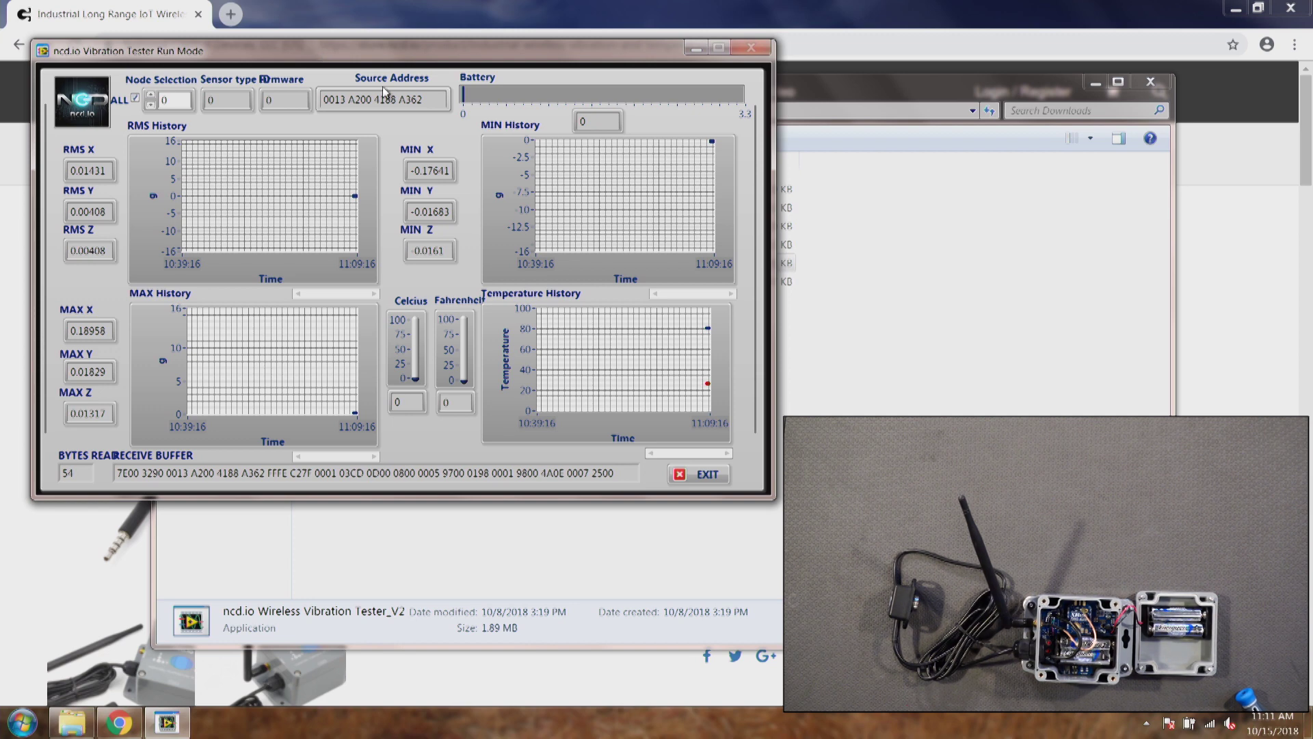
{"action": "left_click", "coordinate": [698, 474]}
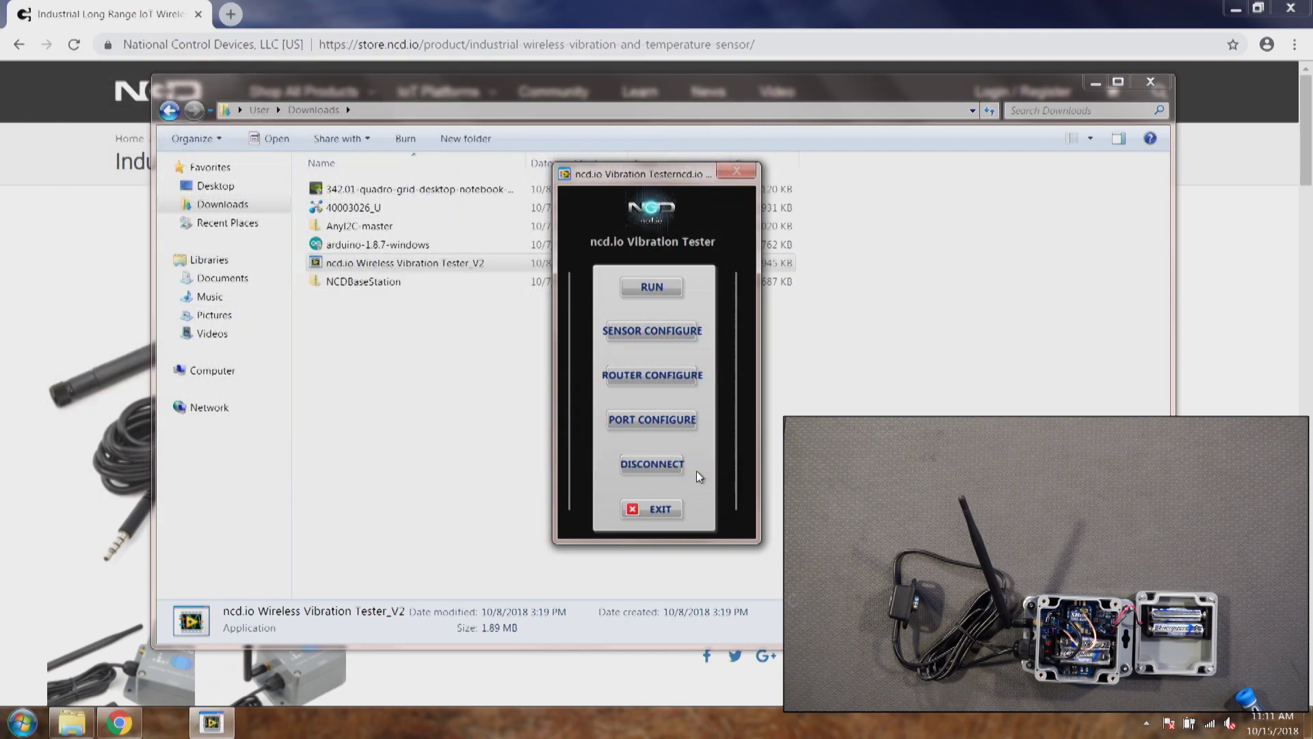
Set the sensor back to broadcast in the sensor configuration, apply it, and read all settings back
{"action": "left_click", "coordinate": [652, 340]}
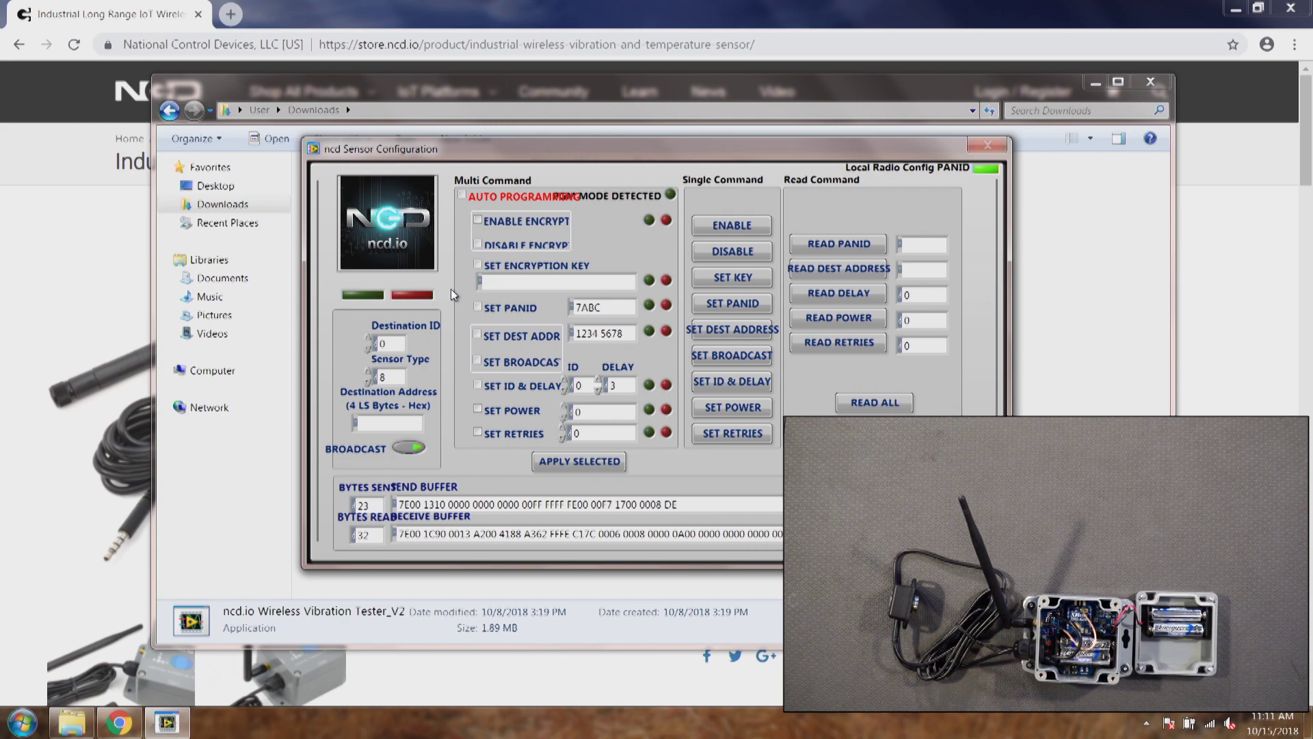
{"action": "left_click_drag", "start_coordinate": [562, 139], "coordinate": [310, 55]}
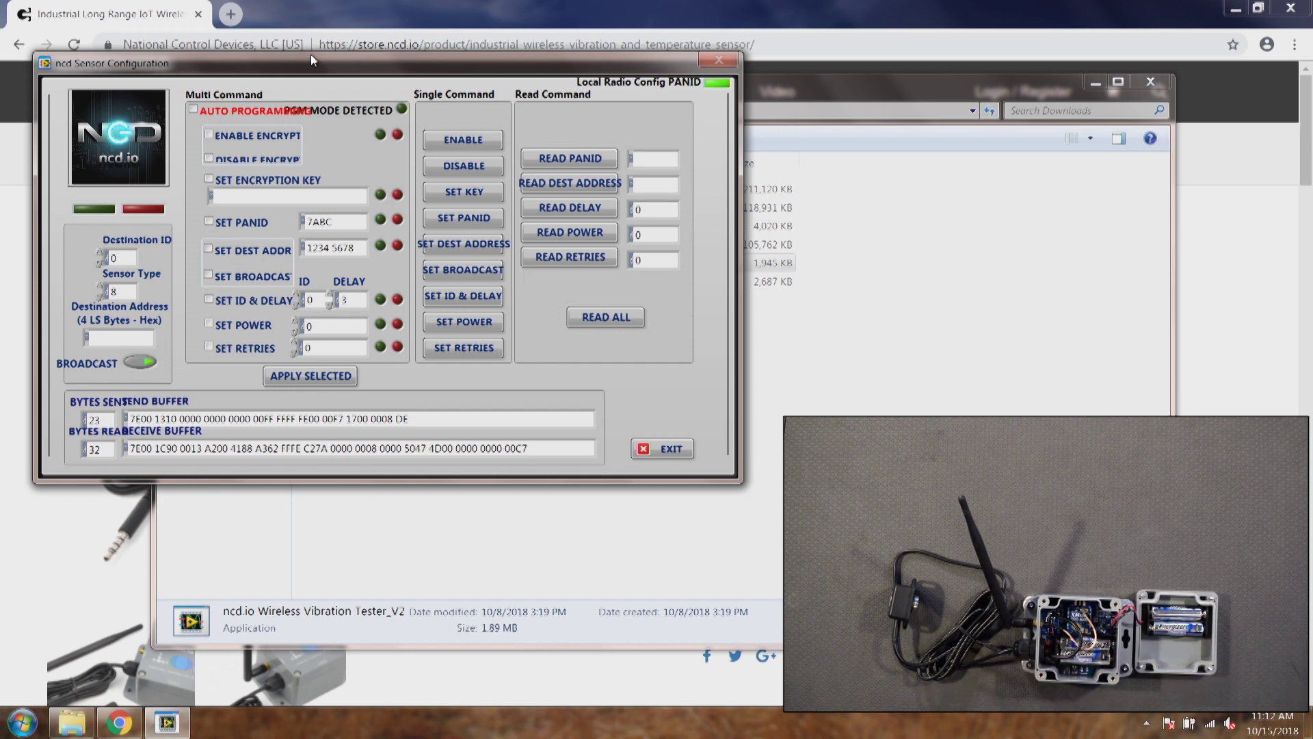
{"action": "left_click", "coordinate": [210, 275]}
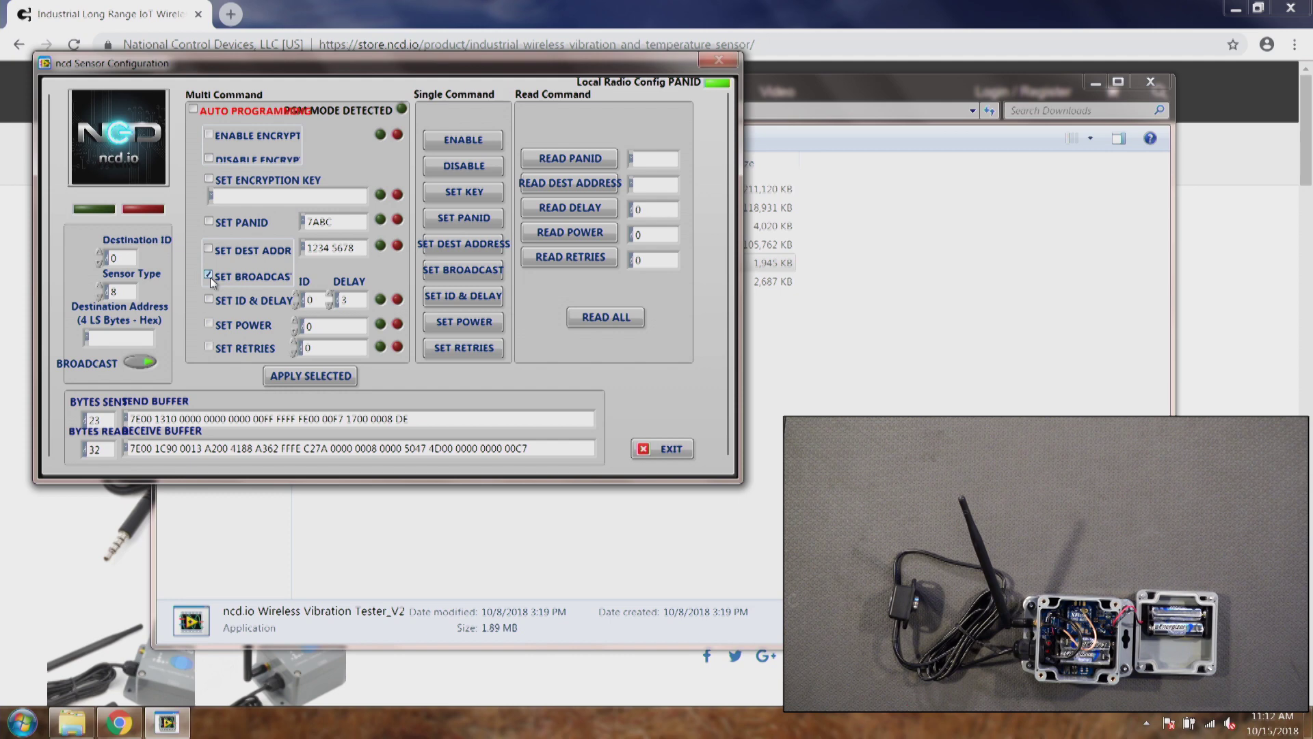
{"action": "left_click", "coordinate": [296, 375]}
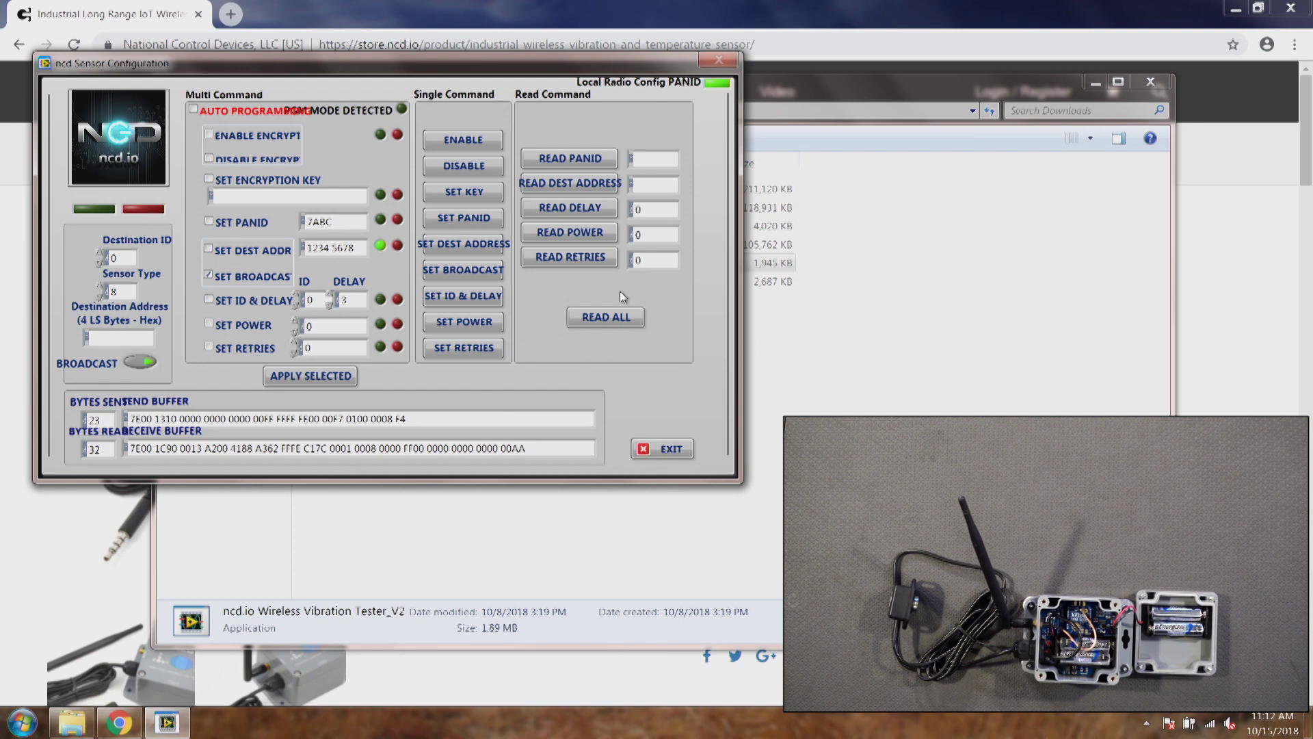
{"action": "left_click", "coordinate": [620, 317]}
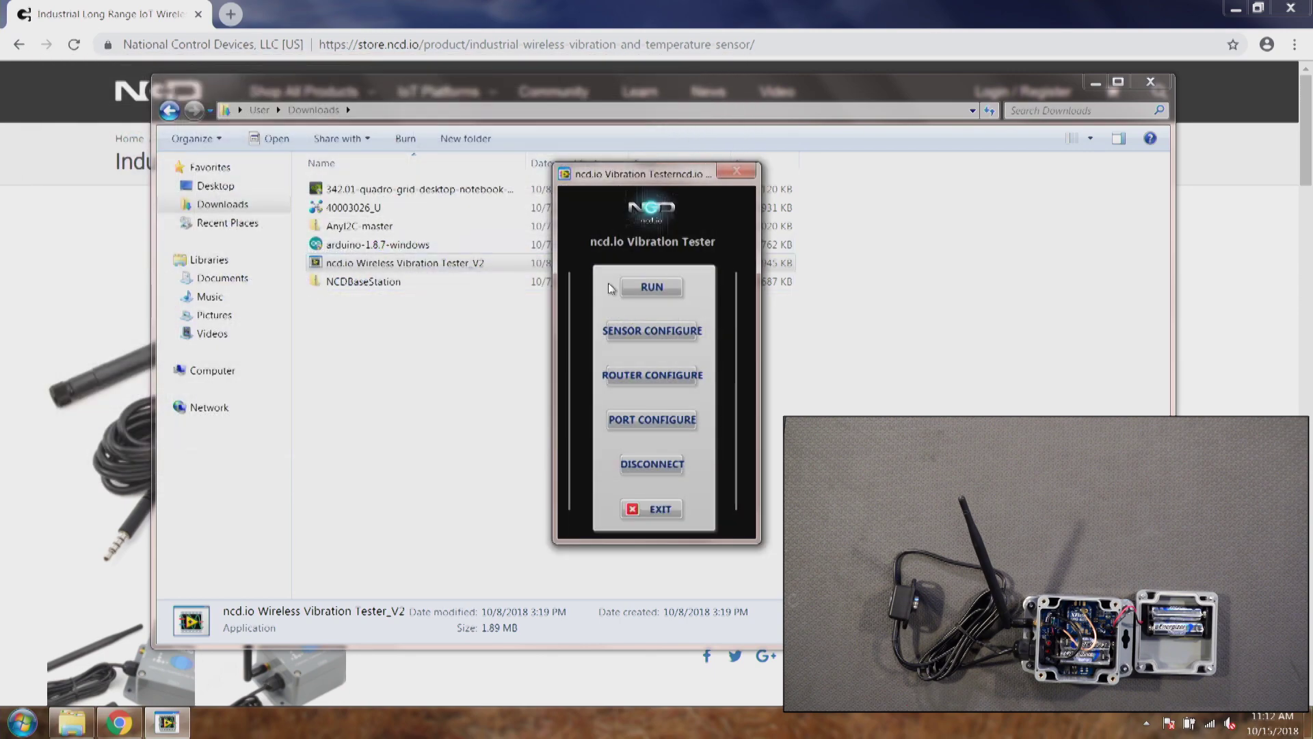
View the live sensor readings in run mode and highlight the source address of the reporting sensor
{"action": "left_click", "coordinate": [633, 287]}
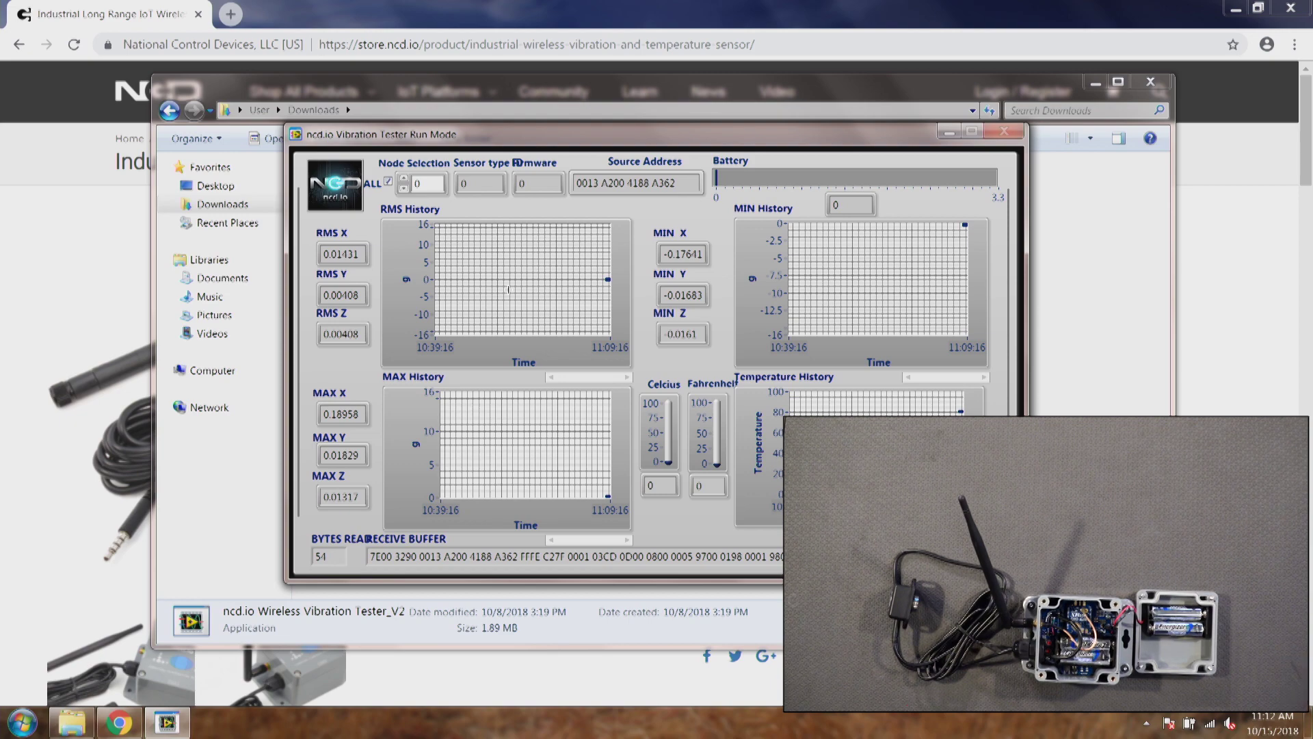
{"action": "left_click_drag", "start_coordinate": [679, 127], "coordinate": [410, 55]}
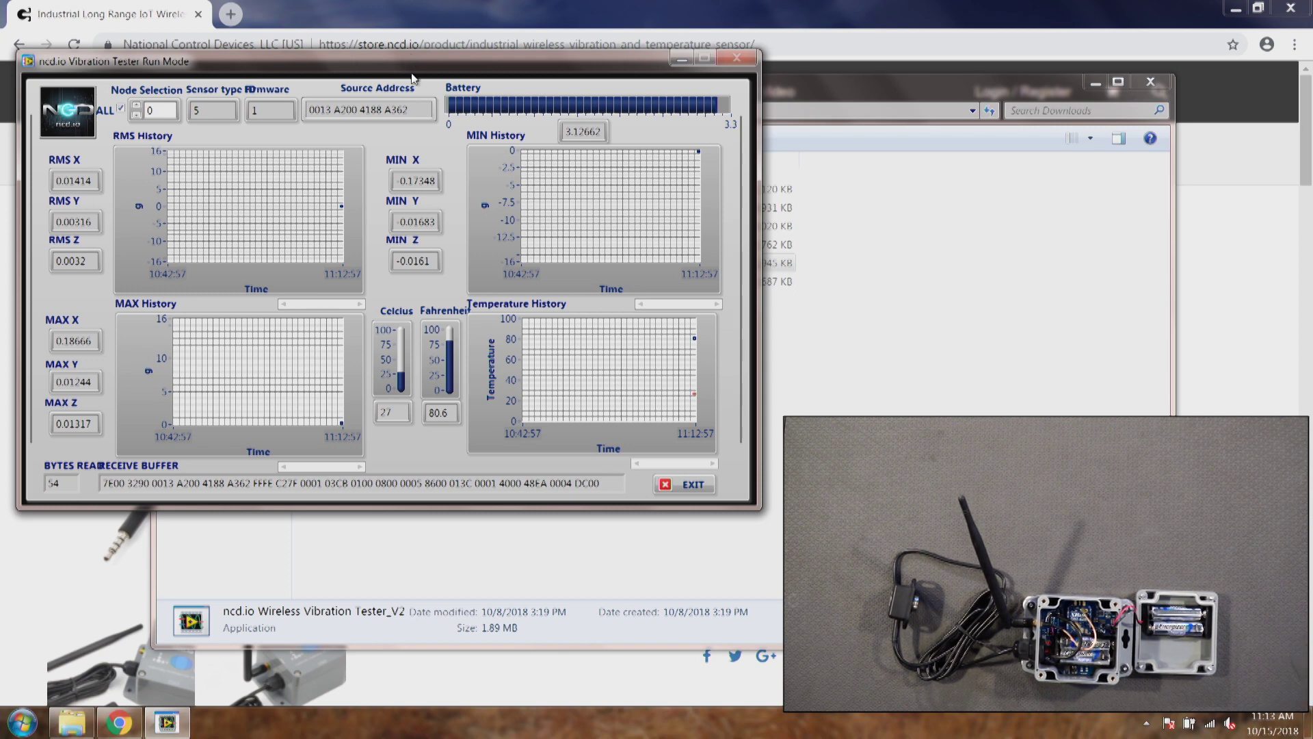
{"action": "left_click_drag", "start_coordinate": [414, 108], "coordinate": [309, 109]}
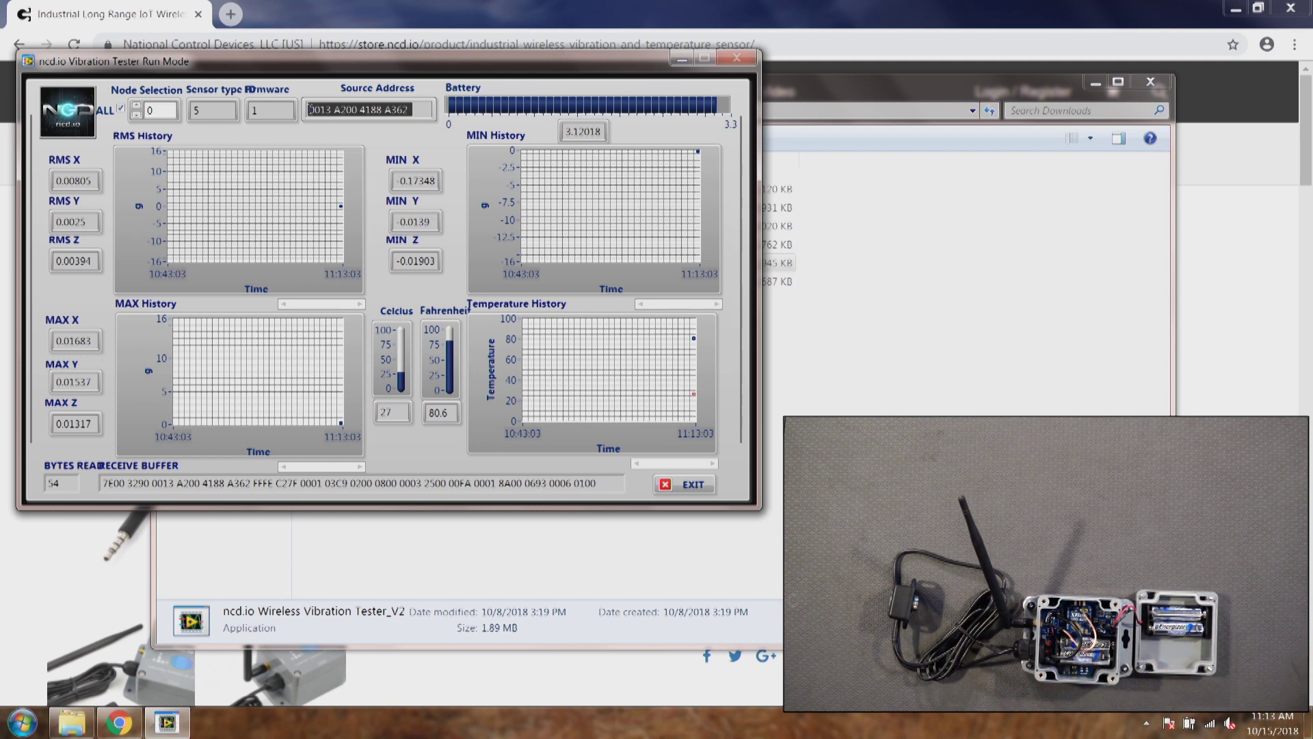
Exit run mode and open the sensor configuration, moving its window to where all its controls are visible
{"action": "left_click", "coordinate": [385, 156]}
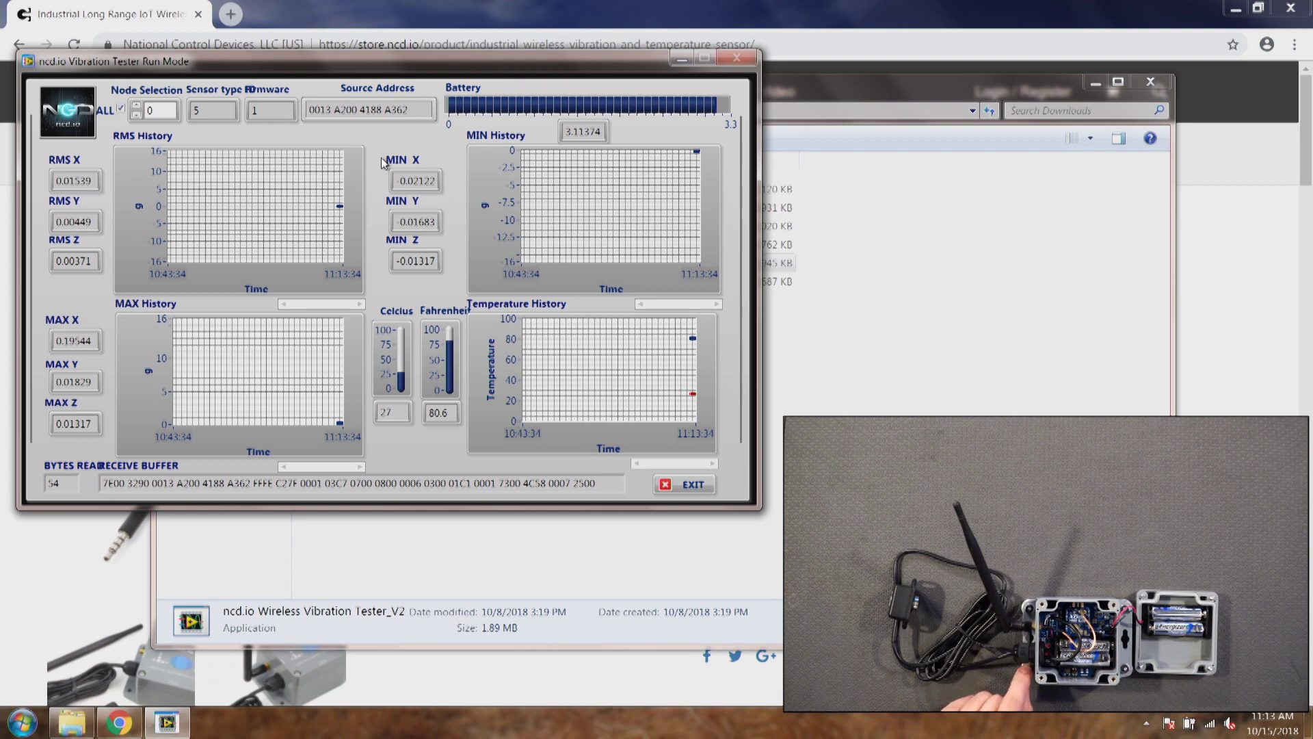
{"action": "left_click", "coordinate": [679, 483]}
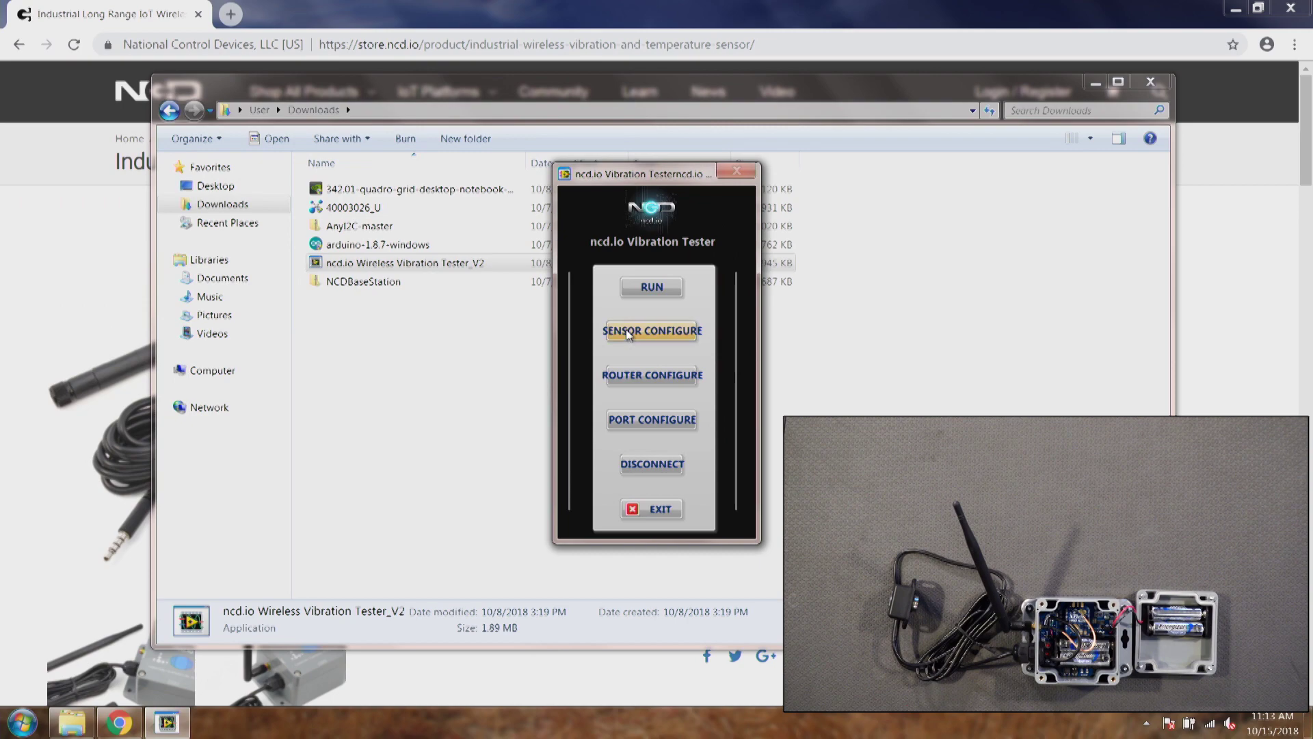
{"action": "left_click", "coordinate": [626, 330]}
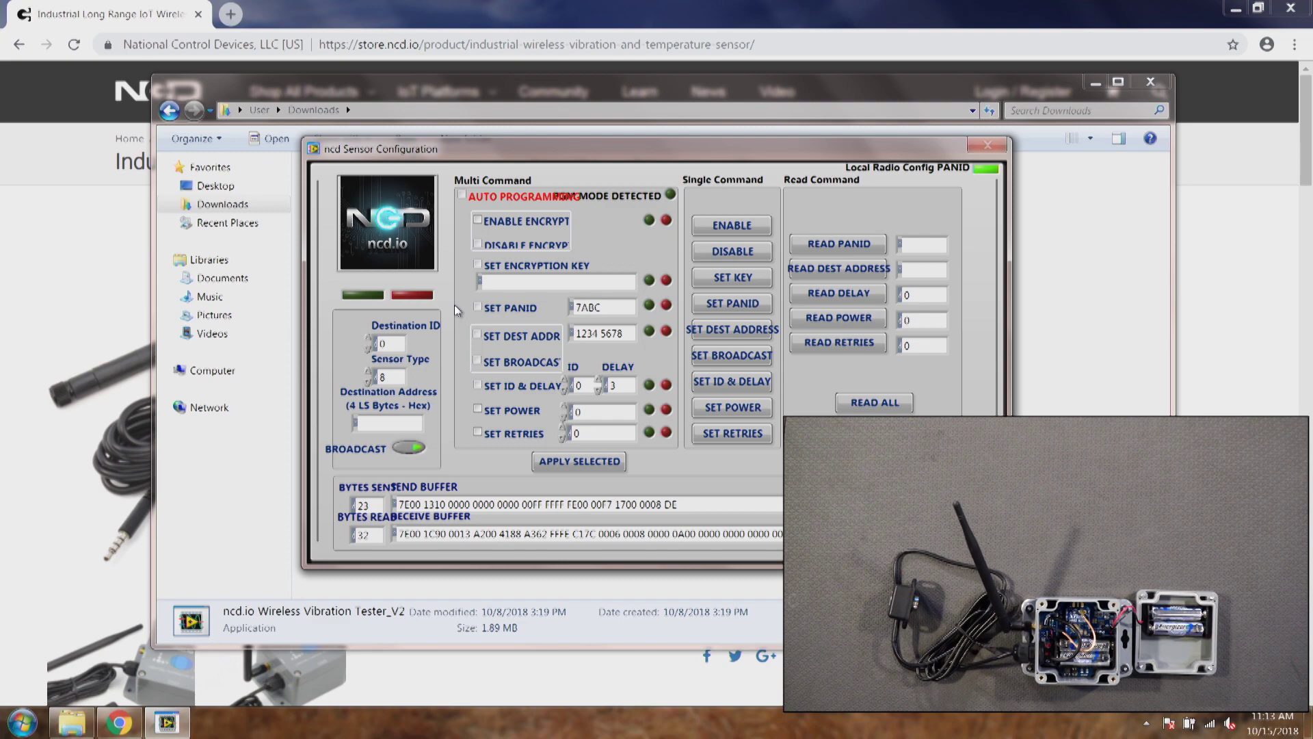
{"action": "left_click_drag", "start_coordinate": [584, 154], "coordinate": [309, 83]}
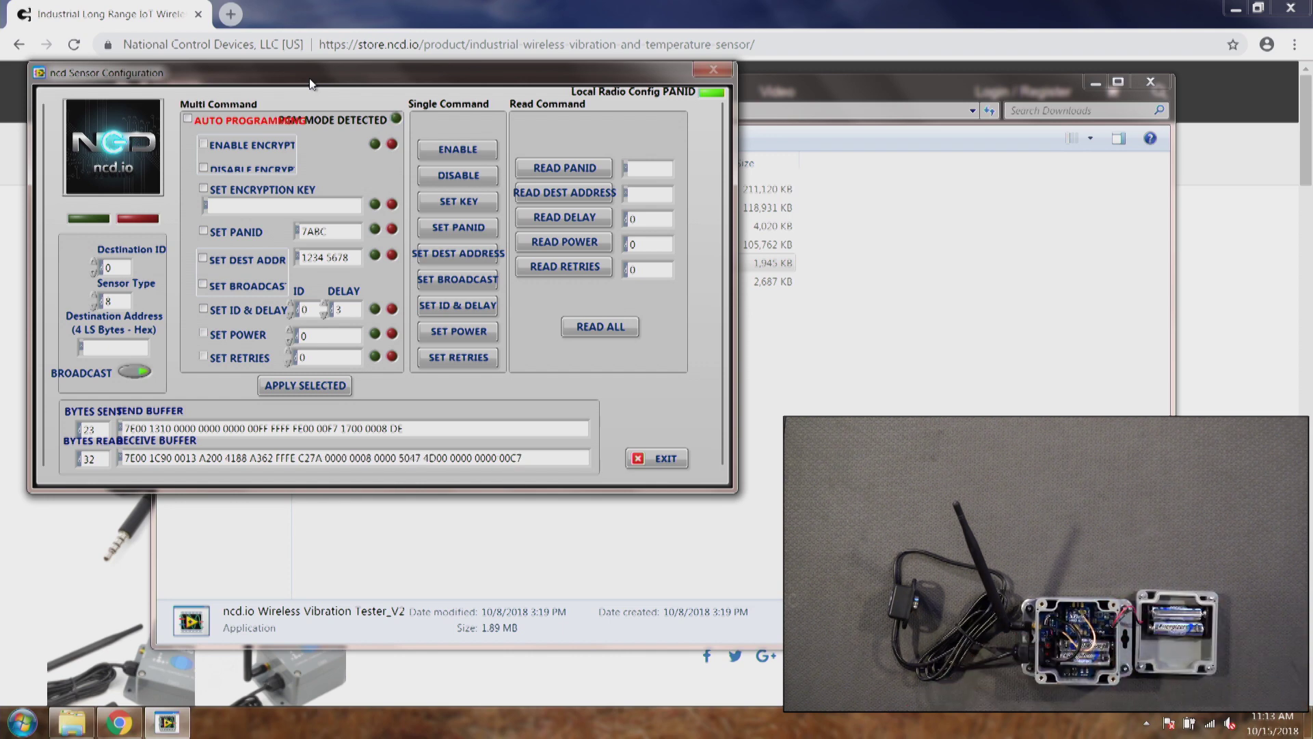
Select only the PAN ID option in the sensor configuration, set it to 7FFF, and apply it to the sensor
{"action": "left_click", "coordinate": [204, 233]}
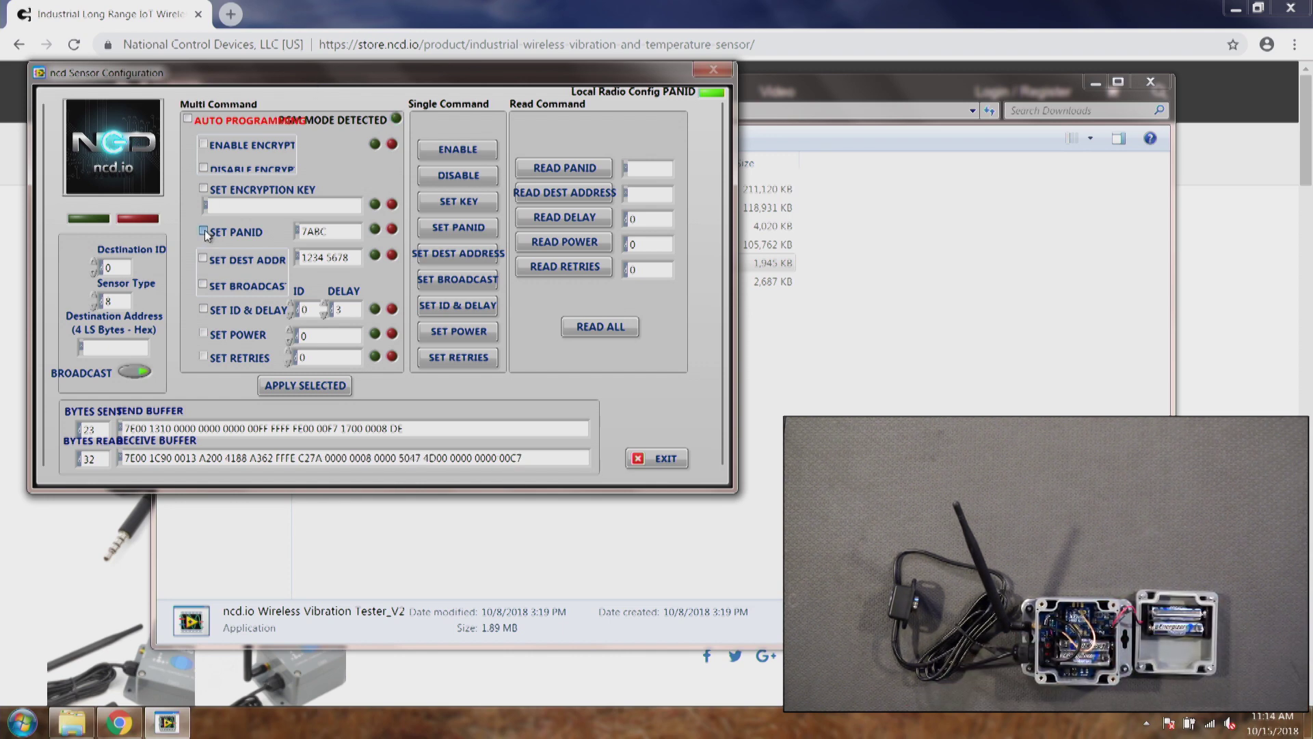
{"action": "left_click_drag", "start_coordinate": [330, 231], "coordinate": [299, 236]}
{"action": "type", "text": "7FFF"}
{"action": "left_click", "coordinate": [334, 389]}
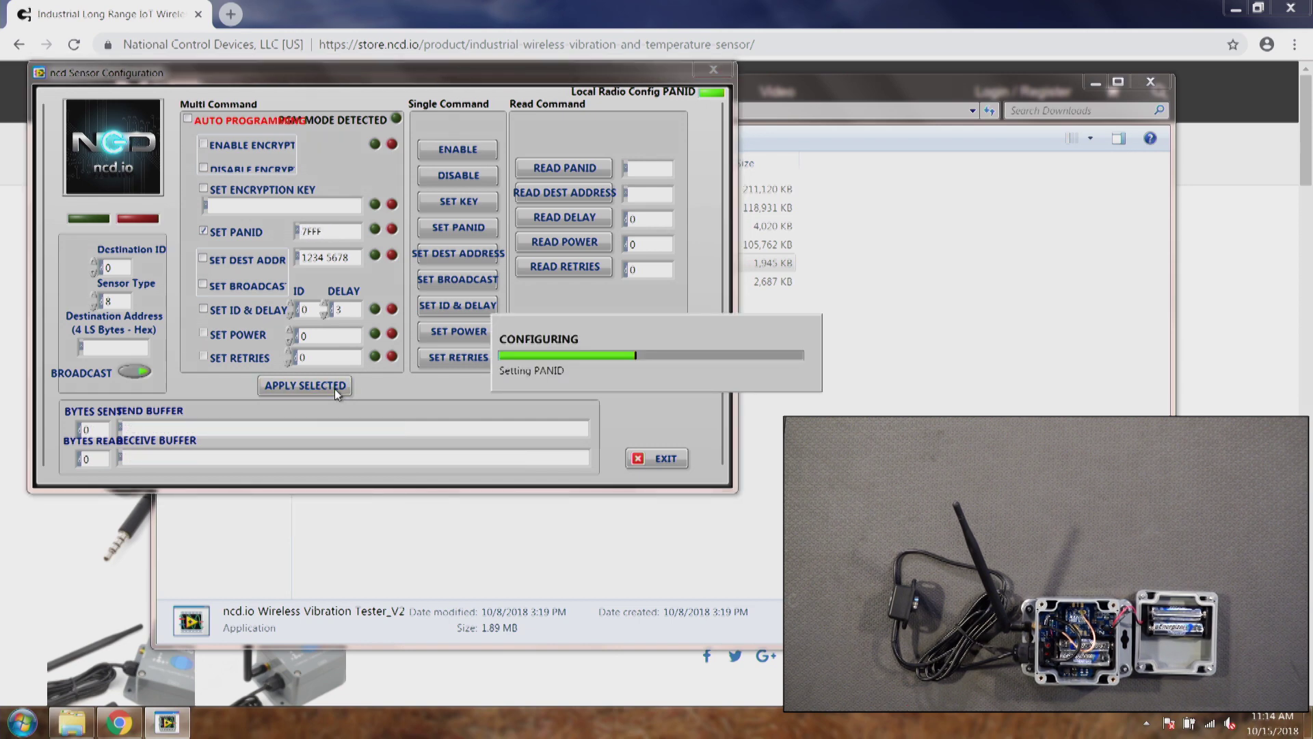